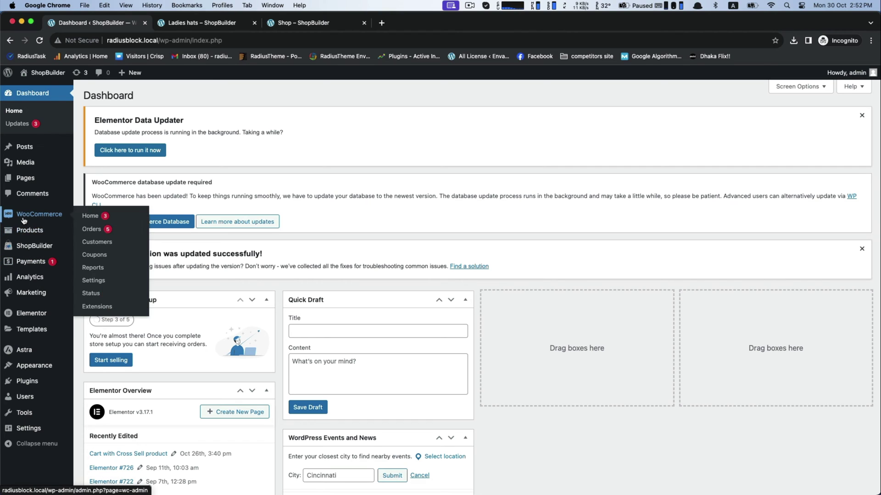
# Open Ladies Sunglass black from All Products and go to its Linked Products settings.
pyautogui.click(94, 233)
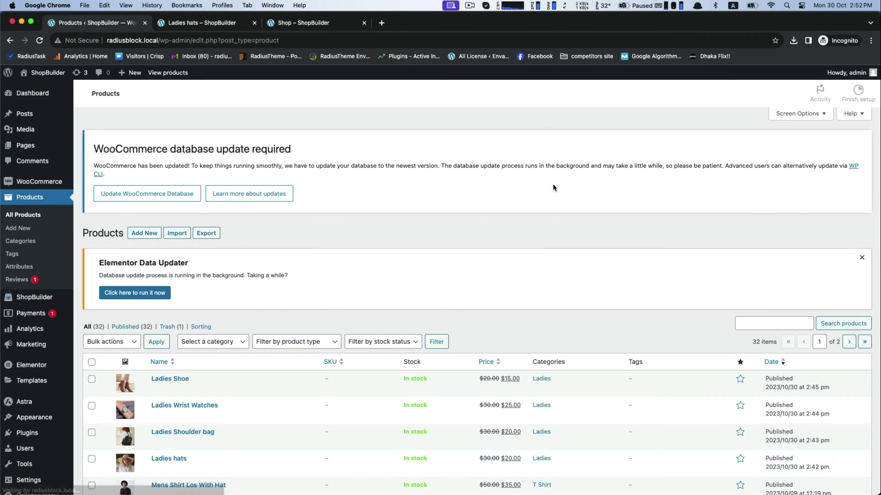
pyautogui.scroll(-10, 458, 203)
pyautogui.scroll(-5, 458, 203)
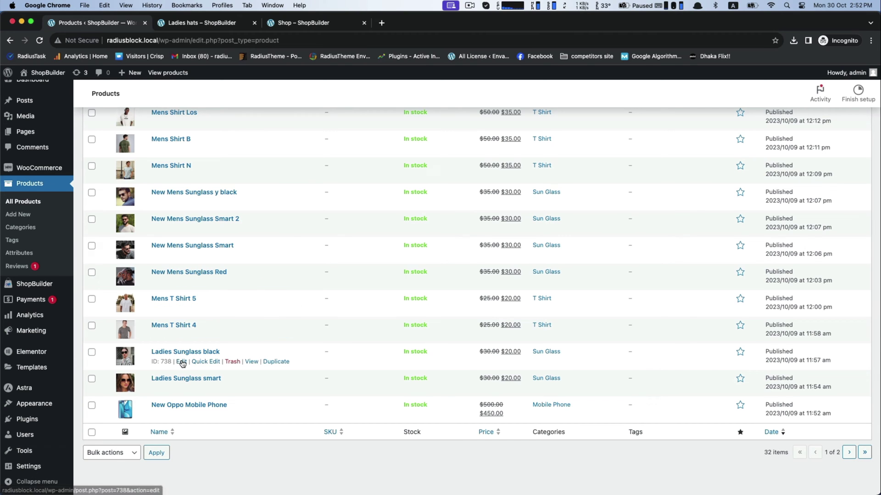
pyautogui.click(182, 361)
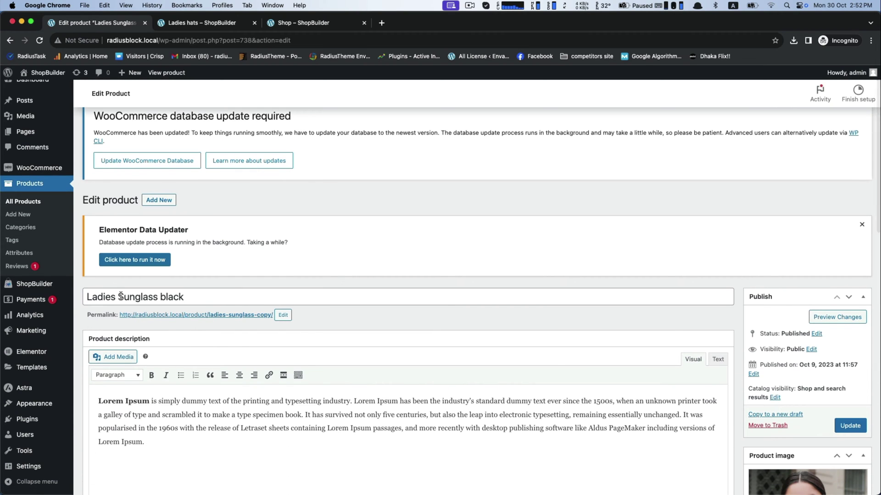
pyautogui.scroll(-10, 190, 356)
pyautogui.scroll(10, 199, 343)
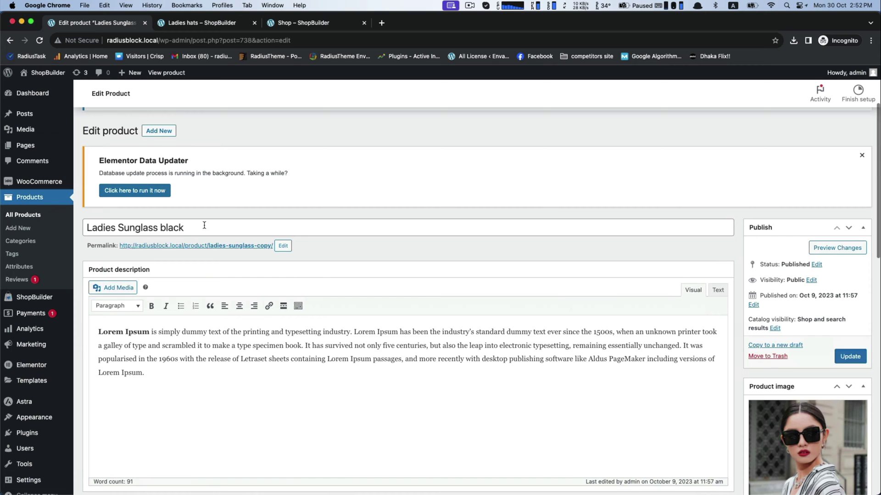
pyautogui.tripleClick(148, 227)
pyautogui.scroll(-10, 674, 420)
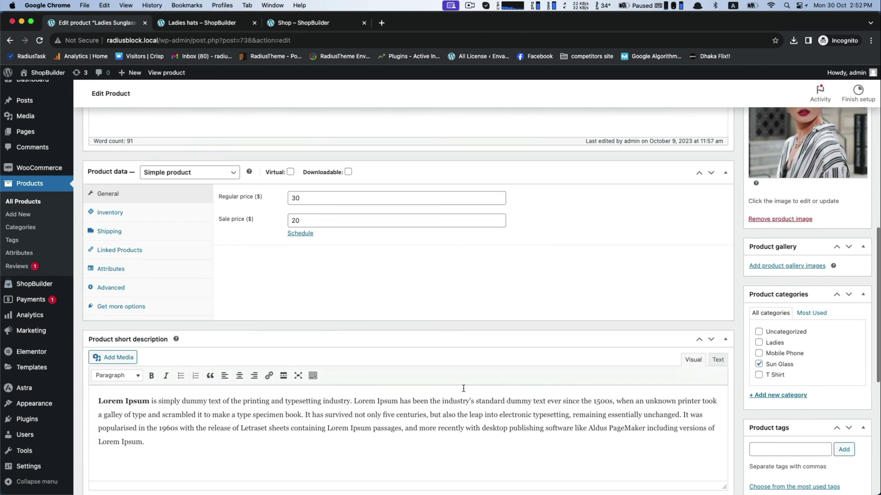
pyautogui.click(129, 250)
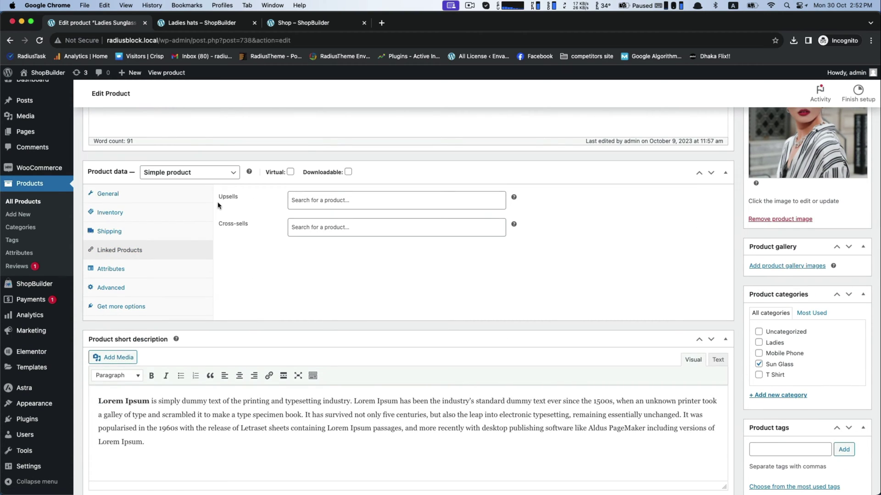
# Add Ladies Shoe, Ladies hats, Ladies Wrist Watches and Ladies Shoulder bag as upsells.
pyautogui.click(317, 203)
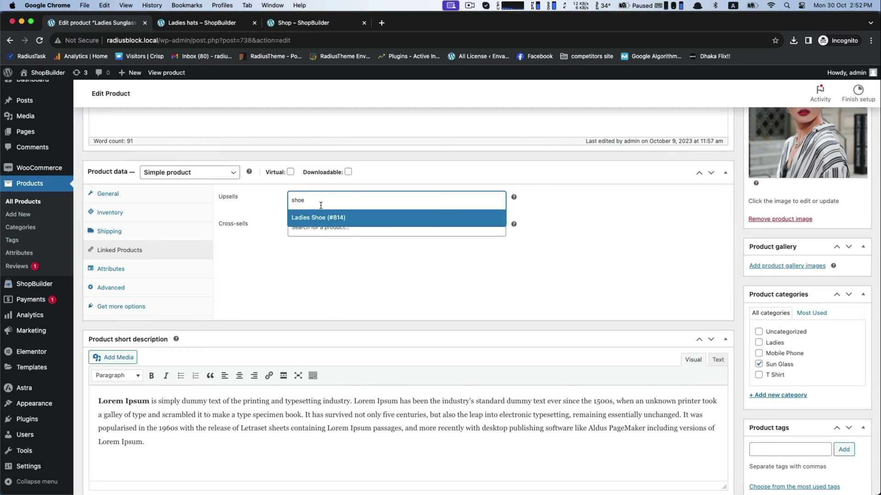
pyautogui.click(313, 218)
pyautogui.click(374, 203)
pyautogui.write('hat')
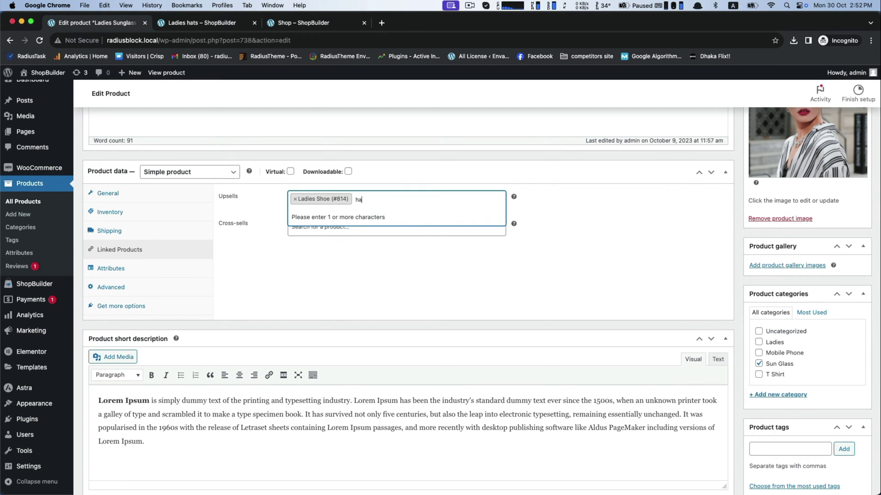
pyautogui.click(311, 232)
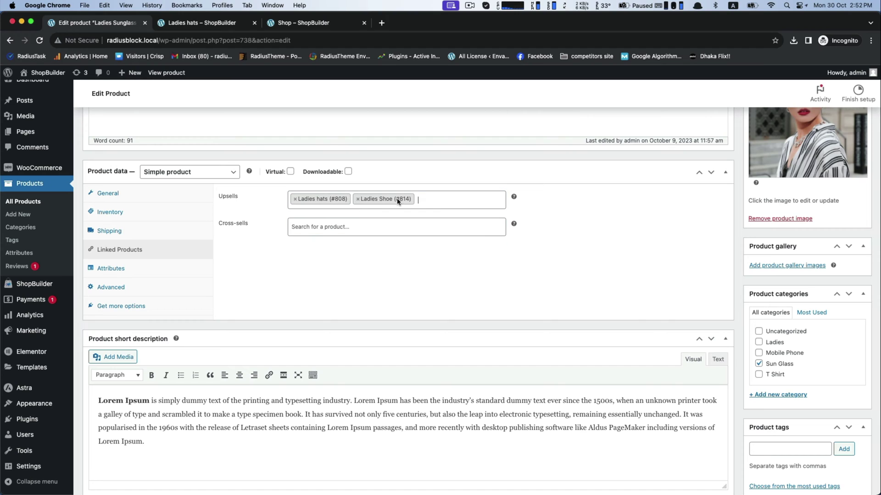
pyautogui.click(453, 200)
pyautogui.write('watch')
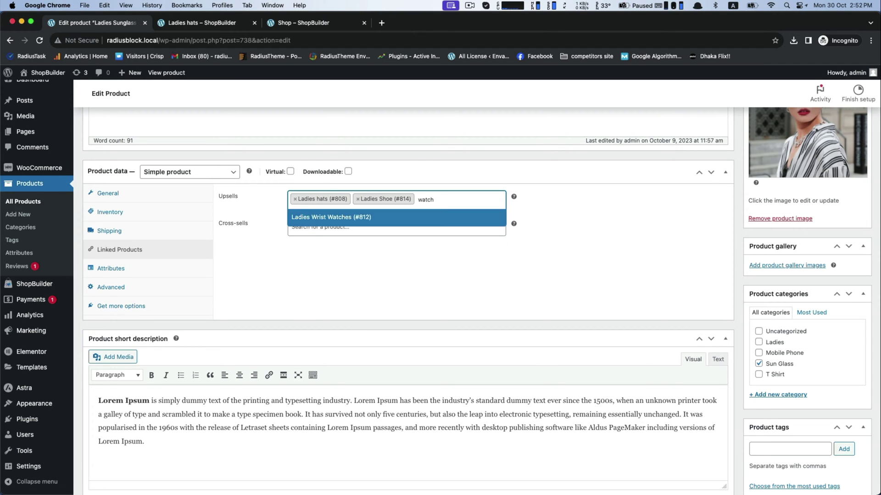
pyautogui.click(317, 219)
pyautogui.click(450, 203)
pyautogui.write('bag')
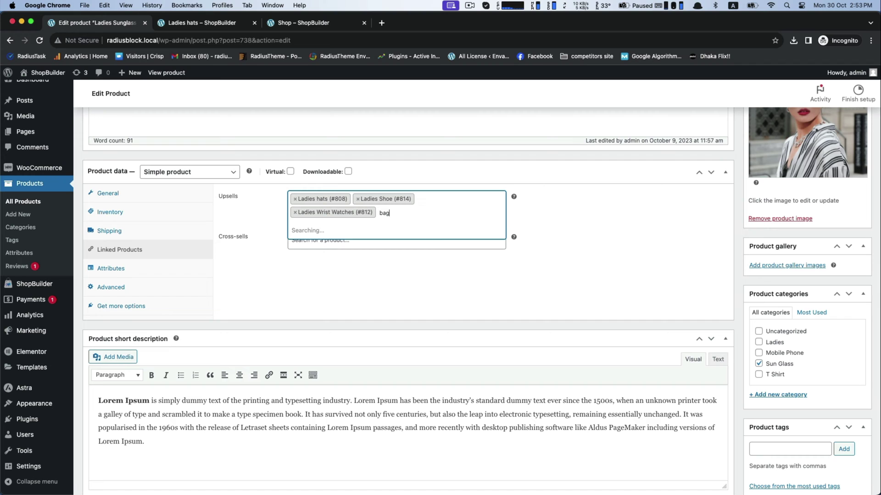
pyautogui.click(319, 231)
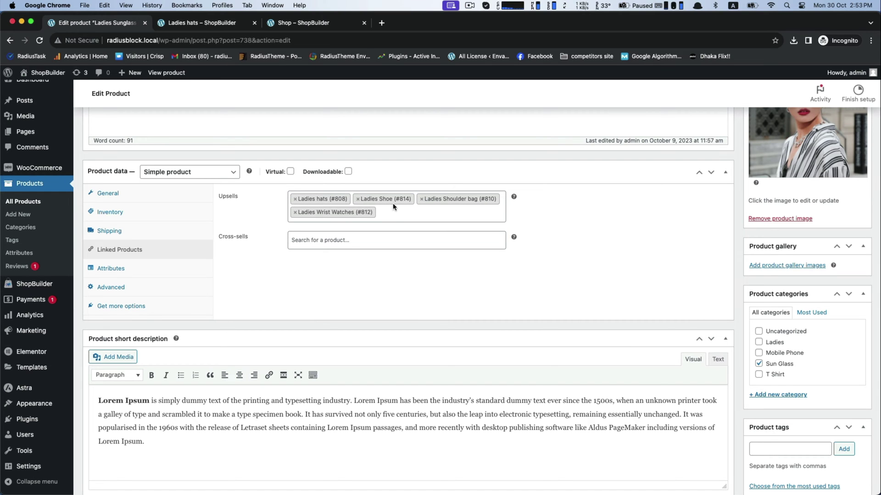
pyautogui.scroll(10, 870, 217)
pyautogui.scroll(-3, 865, 230)
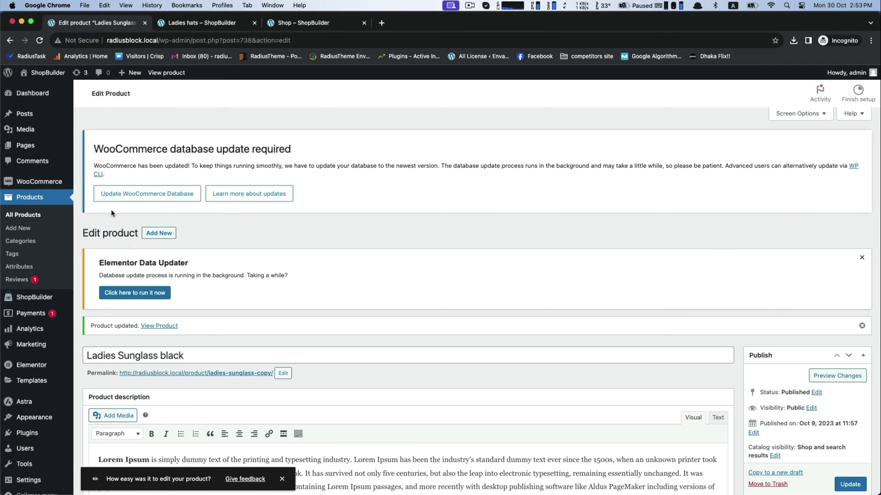
# Create a new ShopBuilder template named 'Single products with Upsell' of type Product Page.
pyautogui.moveTo(38, 90)
pyautogui.click(83, 95)
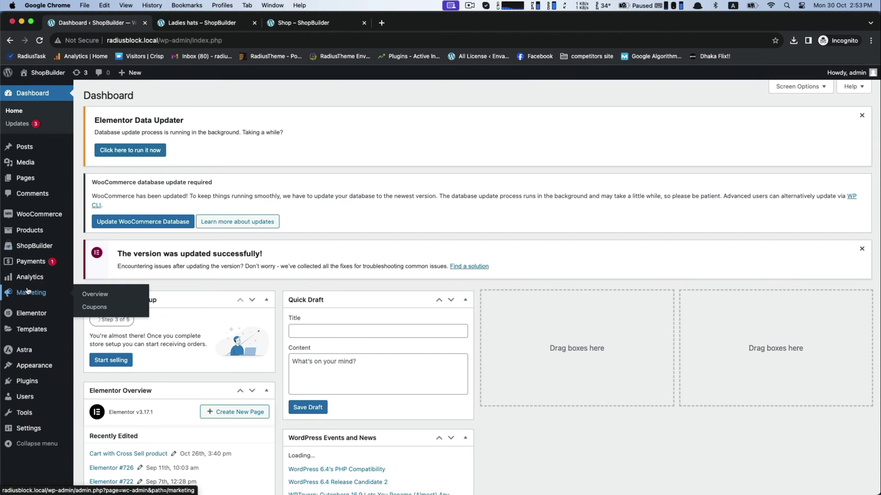
pyautogui.moveTo(26, 246)
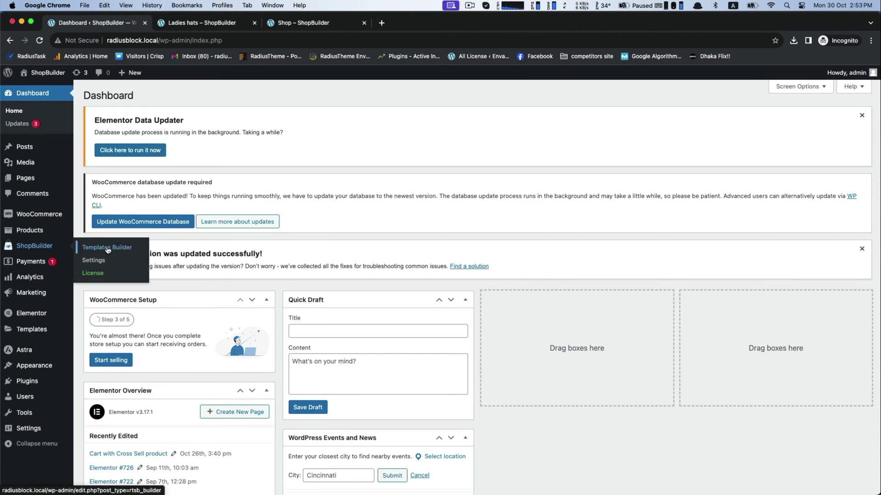
pyautogui.click(108, 248)
pyautogui.click(229, 95)
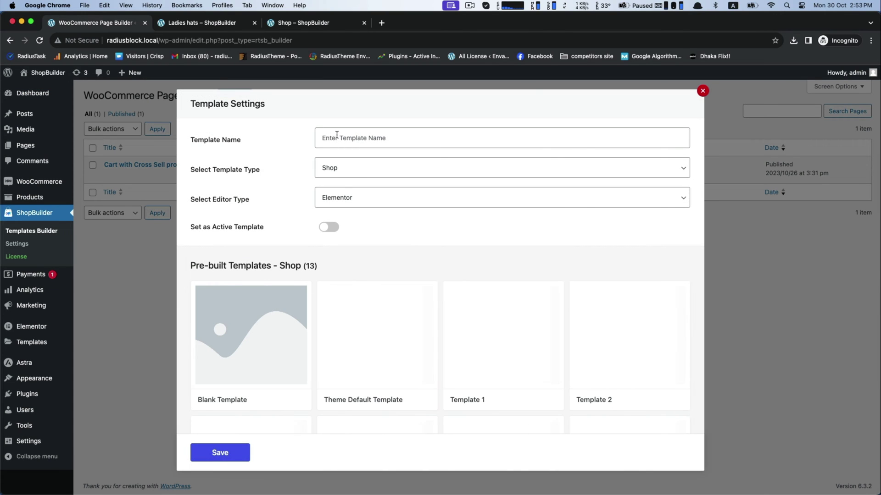
pyautogui.click(336, 136)
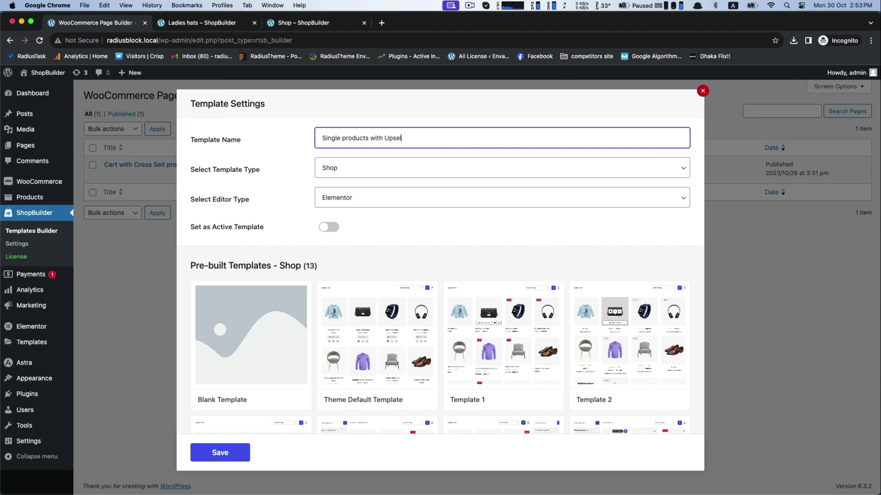
pyautogui.click(391, 169)
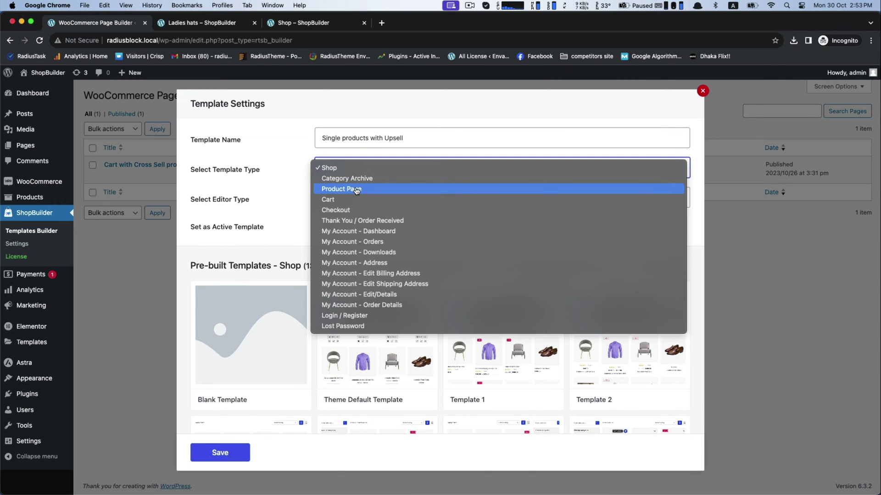
pyautogui.click(336, 188)
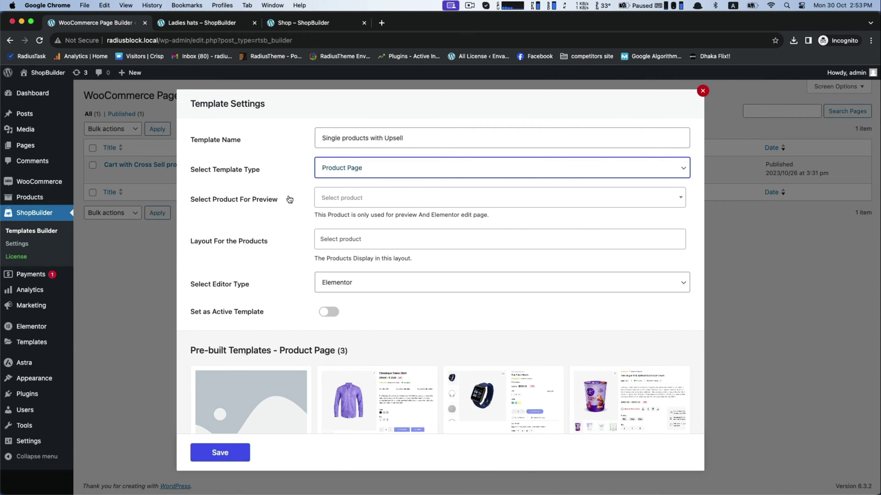
# Preview with Ladies Sunglass black, make the template active, and import Product Page Template 2.
pyautogui.click(355, 200)
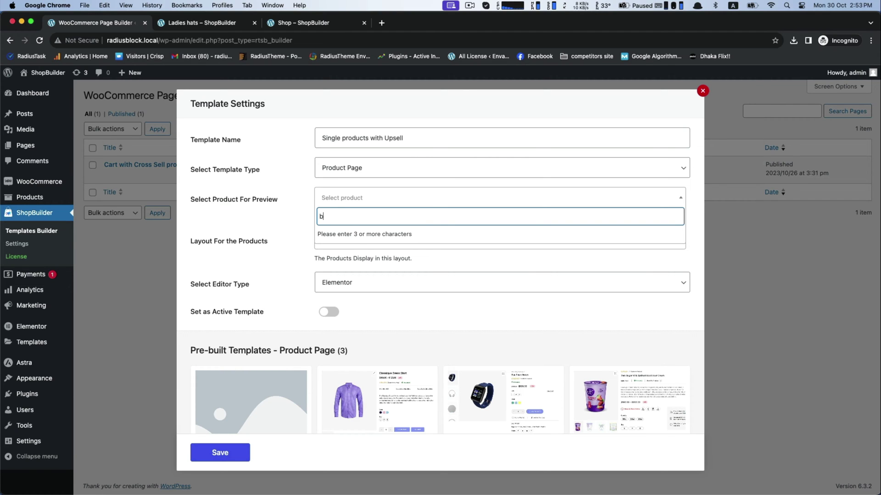
pyautogui.write('black')
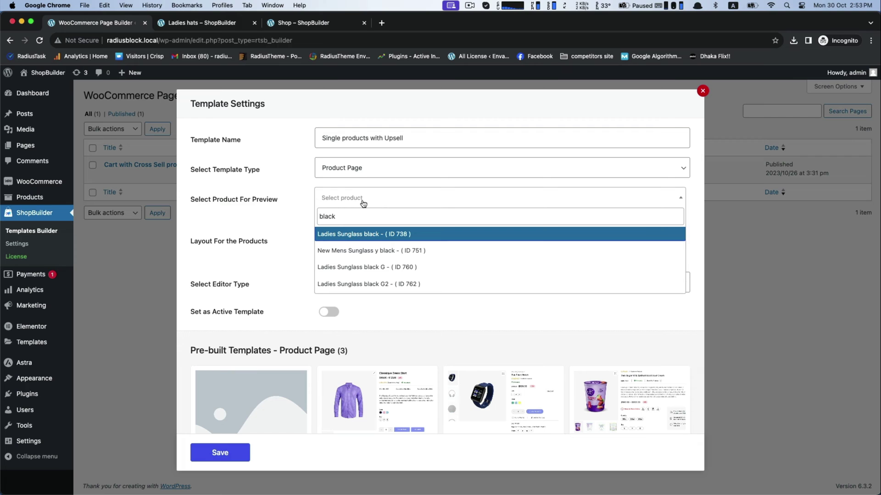
pyautogui.click(334, 234)
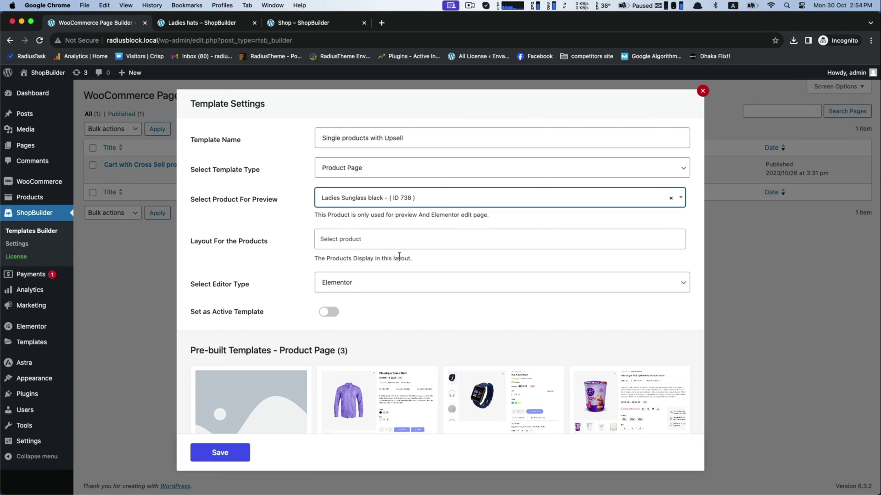
pyautogui.click(330, 313)
pyautogui.scroll(-4, 349, 323)
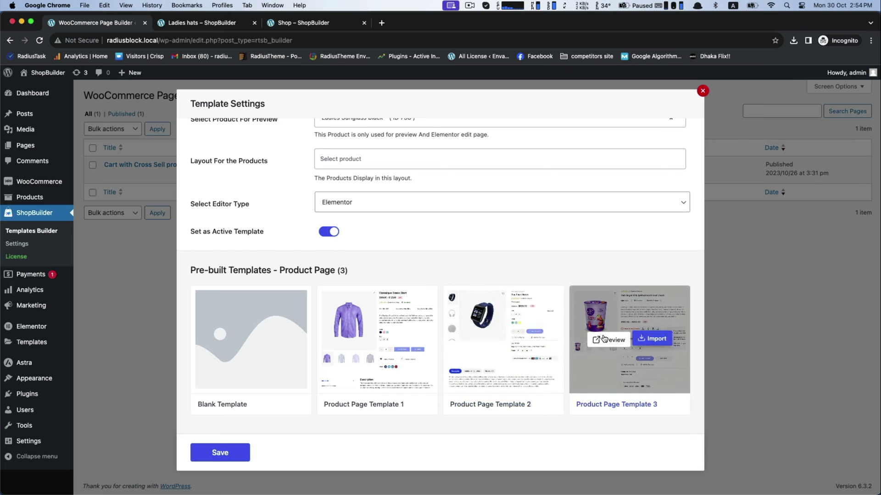
pyautogui.click(519, 339)
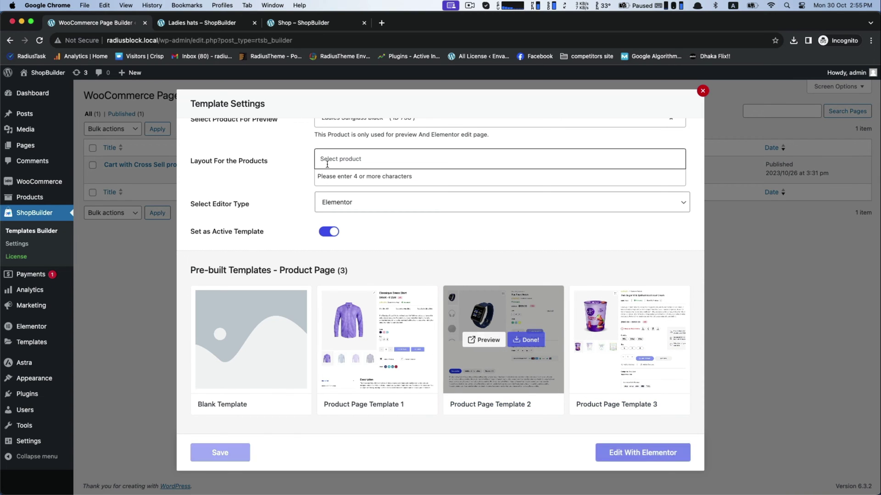
# Open the template in Elementor and delete the Related Products section.
pyautogui.click(642, 453)
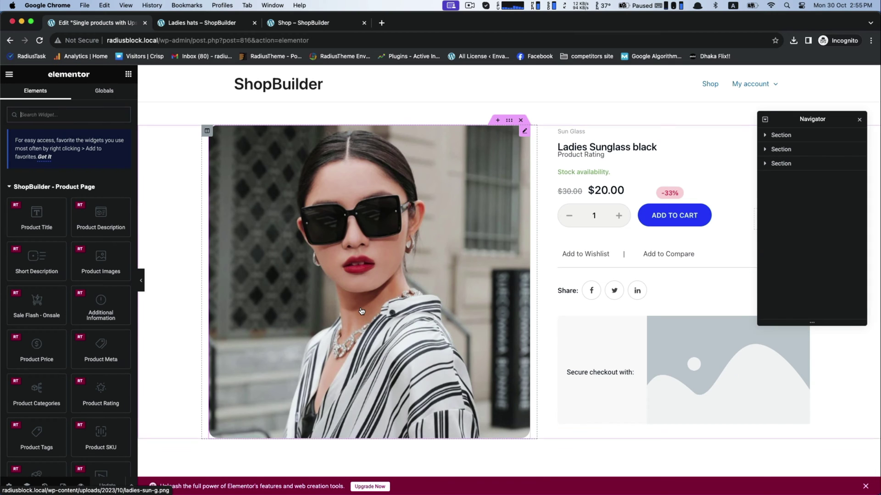
pyautogui.scroll(-10, 361, 311)
pyautogui.scroll(5, 361, 310)
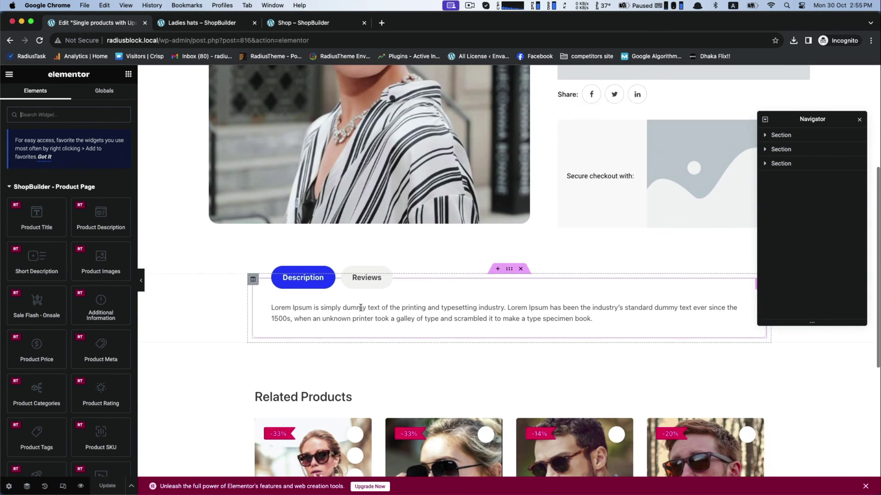
pyautogui.scroll(-6, 361, 311)
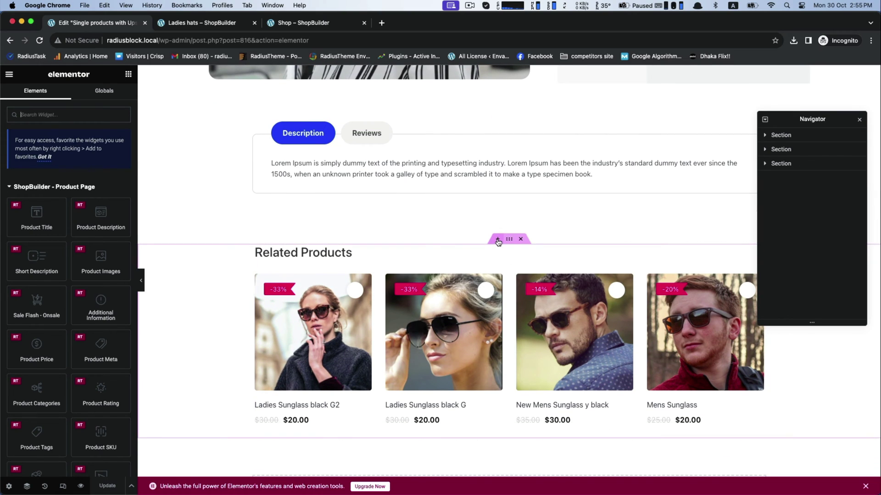
pyautogui.click(522, 240)
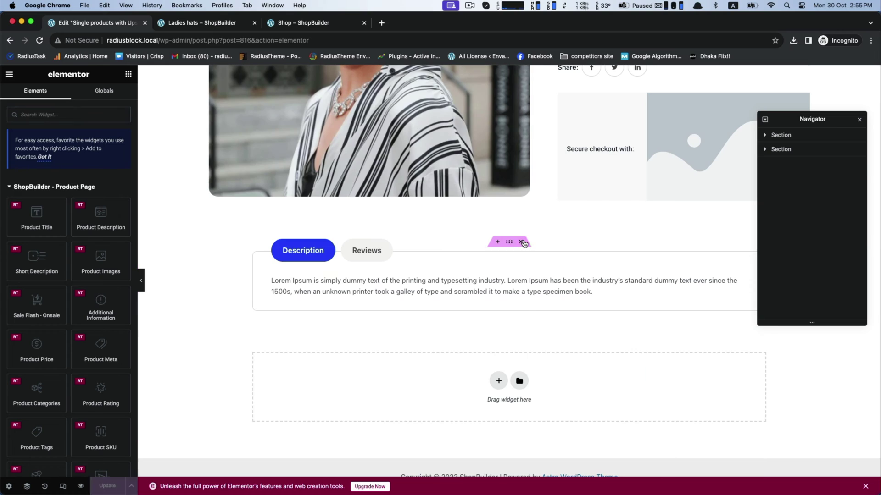
# Drop Upsell - Default Layout below the description, then delete that section again.
pyautogui.scroll(-6, 74, 236)
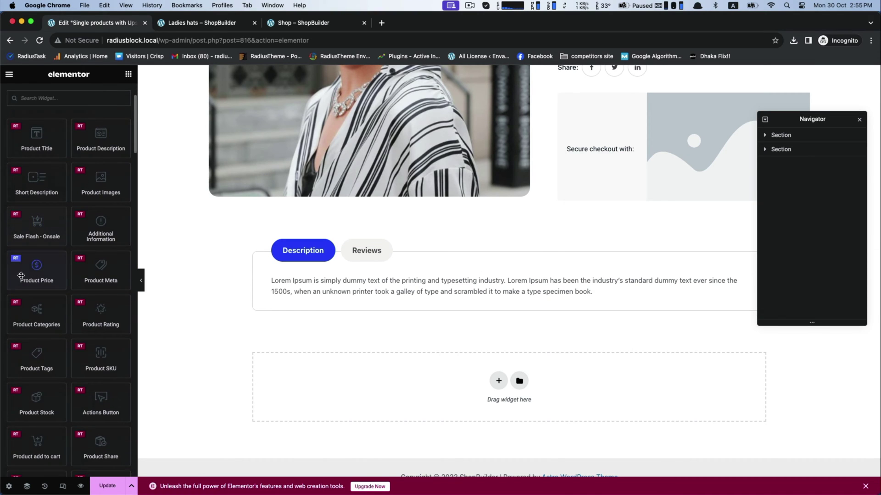
pyautogui.scroll(-2, 55, 316)
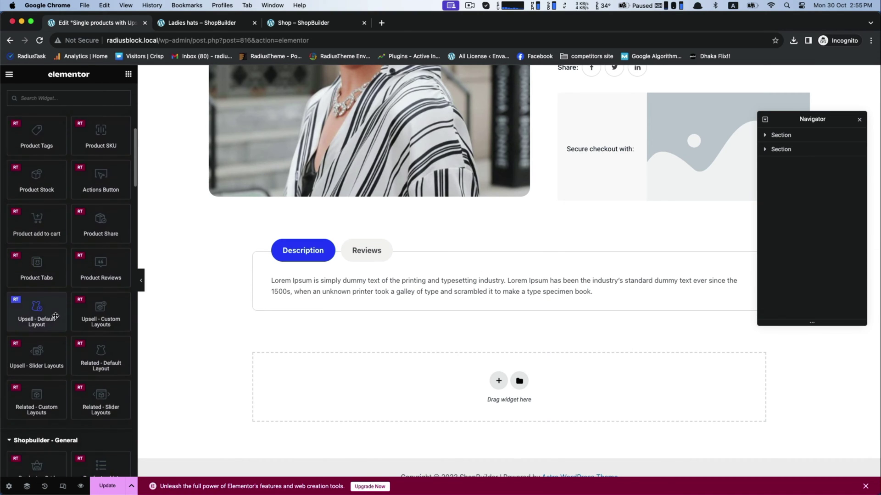
pyautogui.moveTo(28, 304); pyautogui.dragTo(395, 388)
pyautogui.scroll(-3, 397, 388)
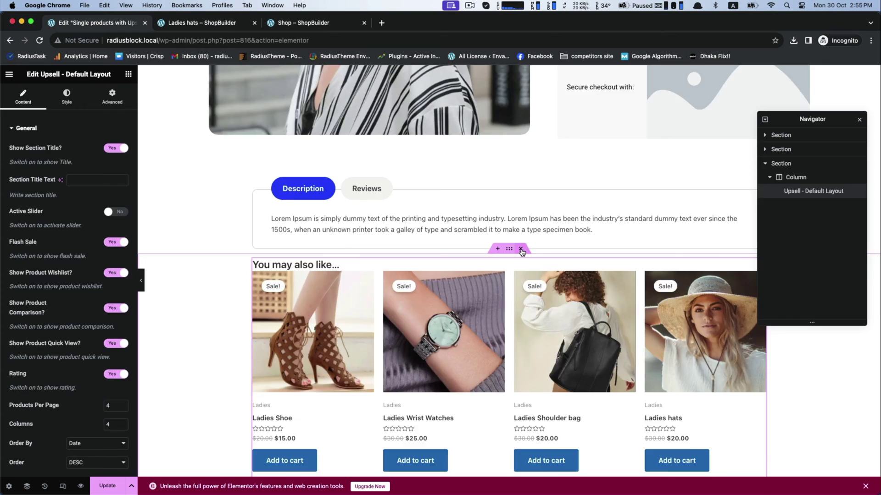
pyautogui.click(521, 248)
pyautogui.scroll(-7, 26, 326)
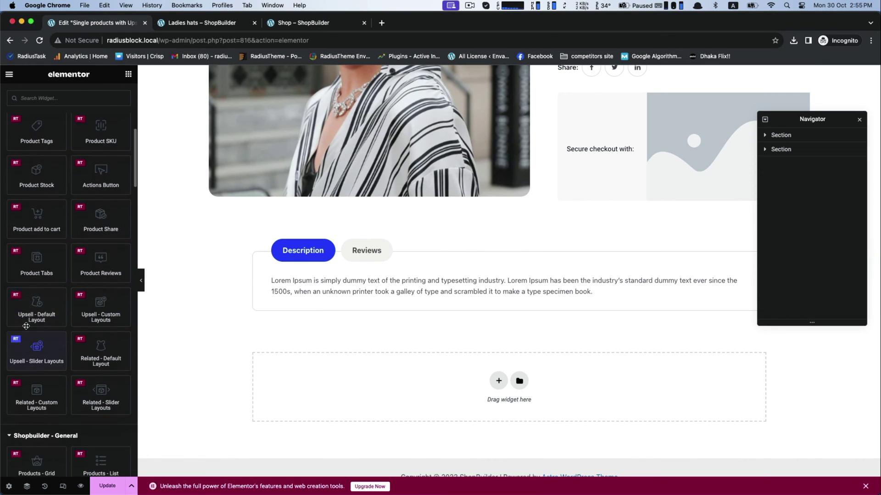
# Place the Upsell - Custom Layouts widget in the empty area below the description tabs.
pyautogui.moveTo(94, 308); pyautogui.dragTo(356, 387)
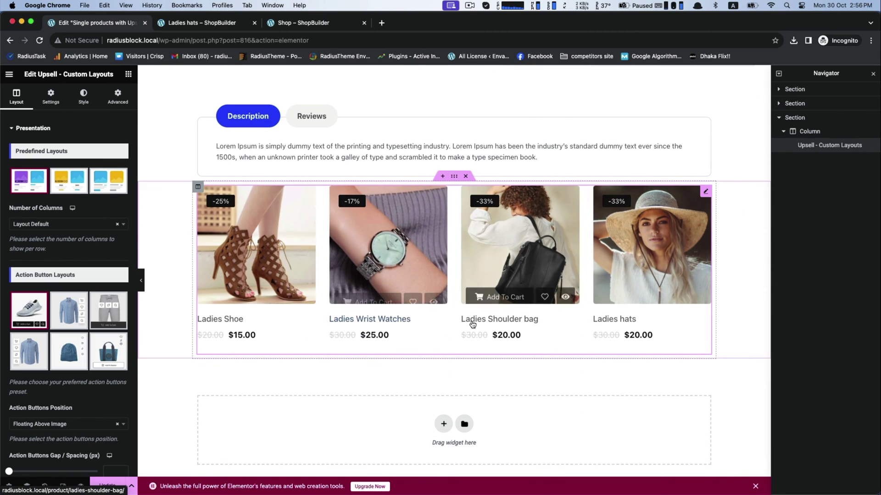
pyautogui.scroll(3, 629, 333)
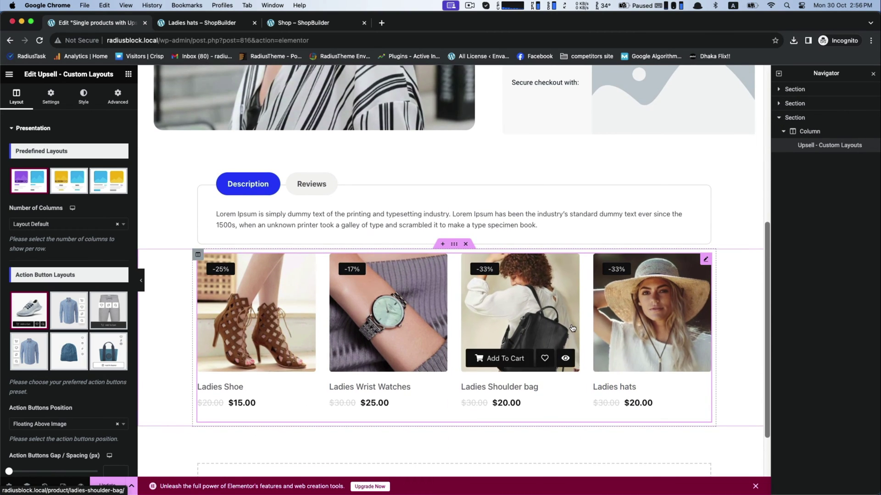
pyautogui.scroll(-5, 532, 340)
pyautogui.scroll(6, 534, 328)
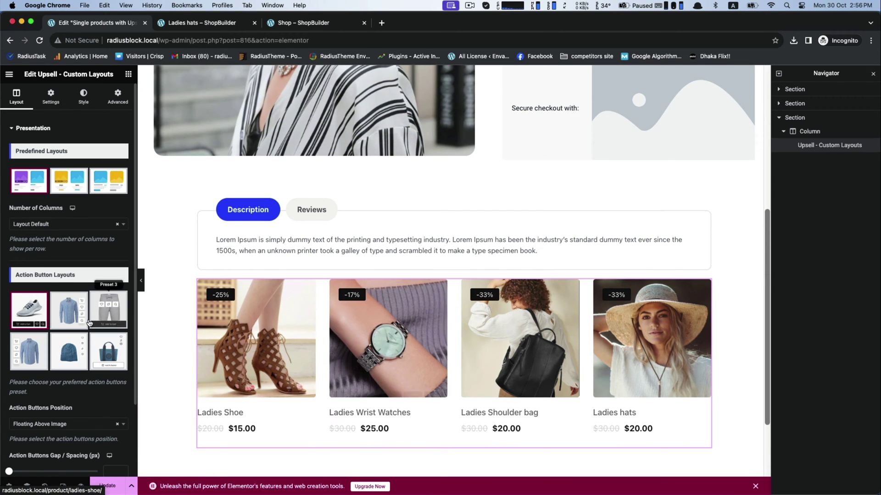
# Compare Action Button Layout presets and keep Preset 3's full-width Add To Cart bar.
pyautogui.click(69, 309)
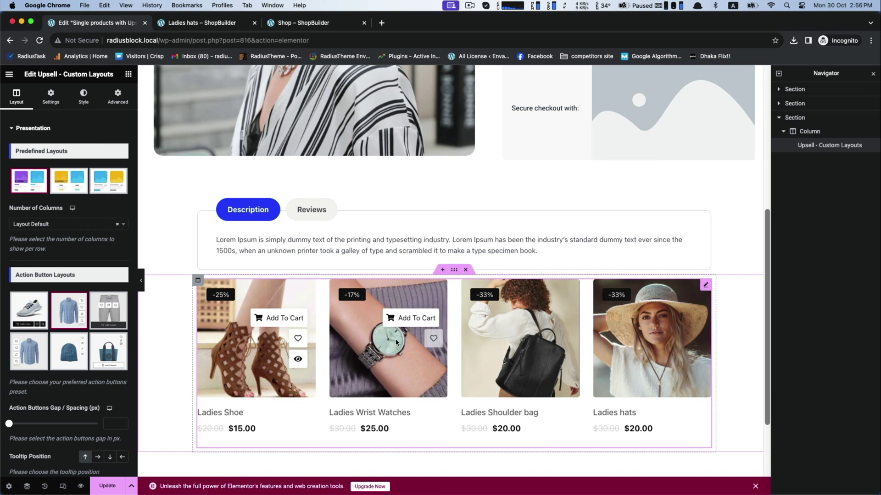
pyautogui.click(108, 308)
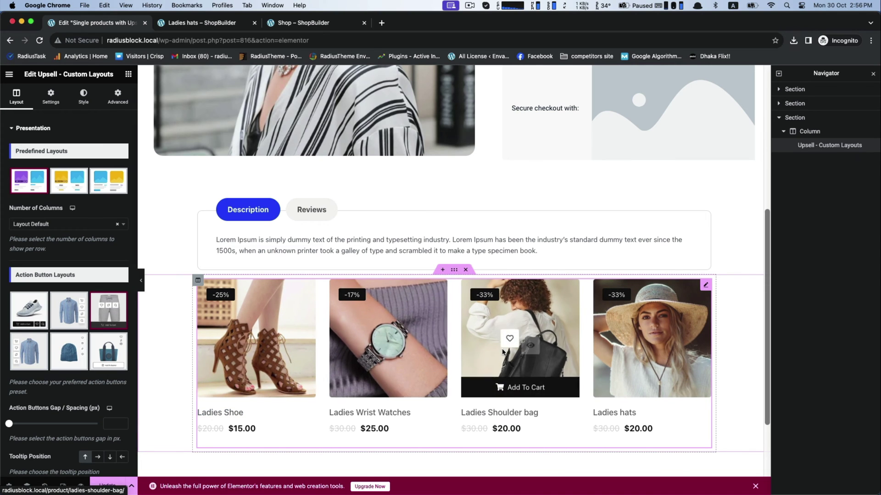
pyautogui.scroll(10, 444, 357)
pyautogui.scroll(-15, 444, 357)
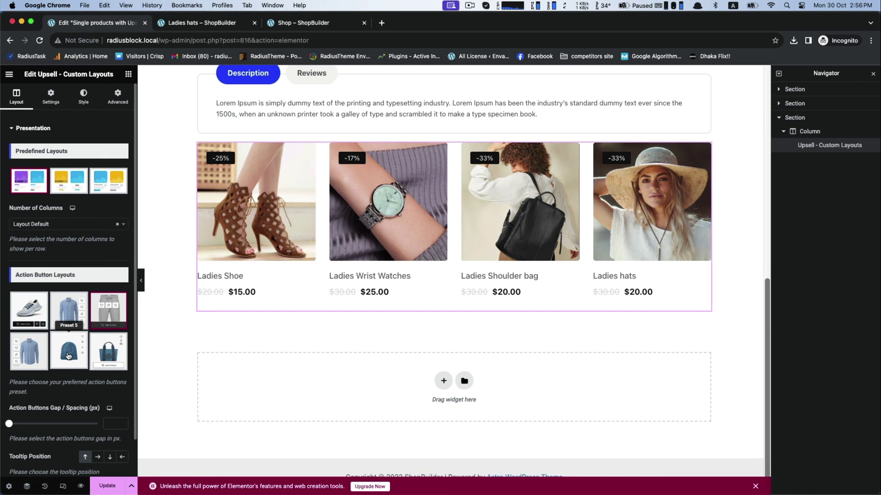
pyautogui.click(29, 350)
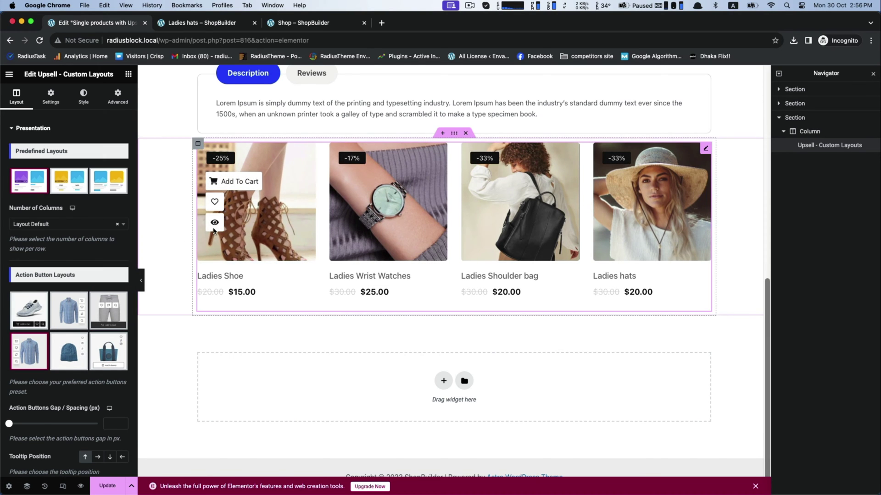
pyautogui.click(109, 311)
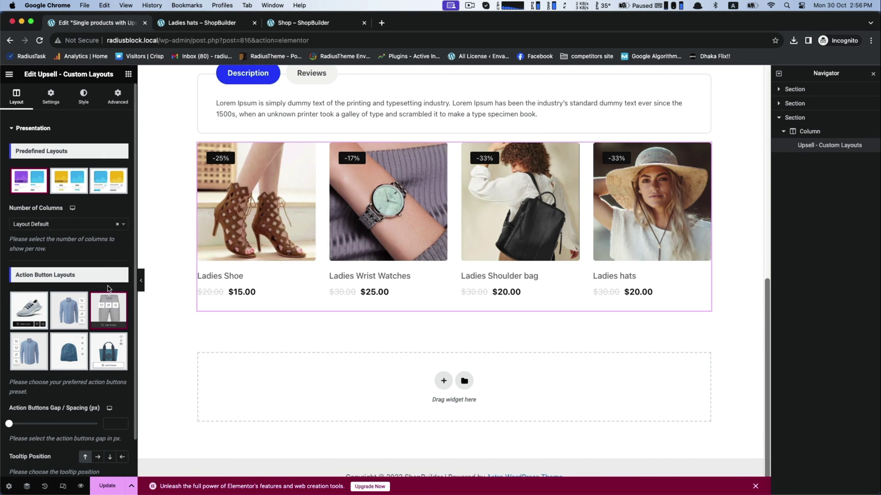
pyautogui.scroll(3, 457, 235)
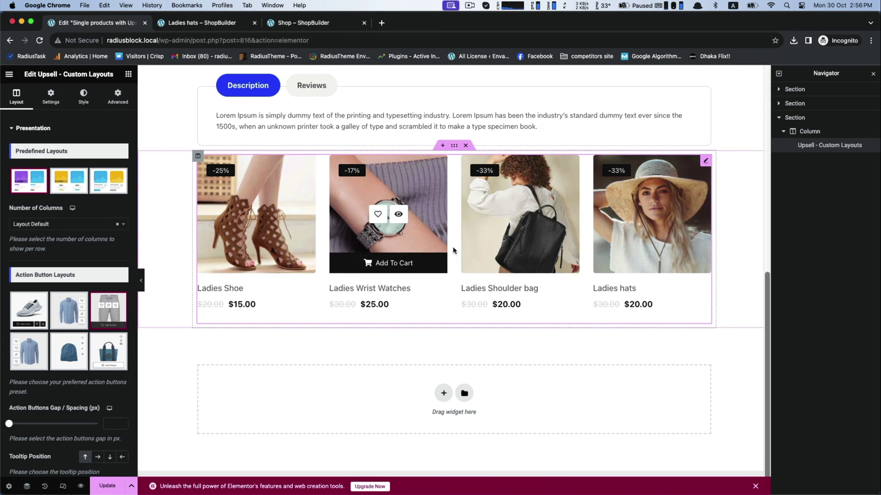
pyautogui.scroll(-1, 23, 225)
pyautogui.scroll(1, 29, 270)
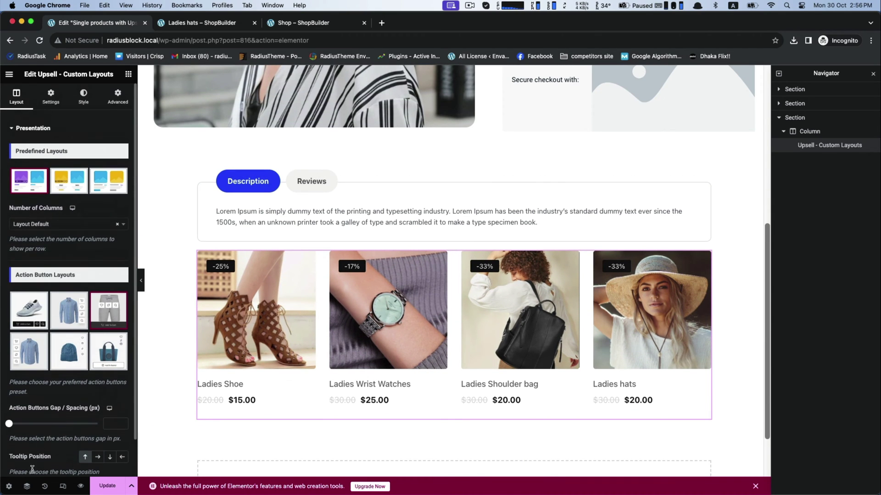
# Set the upsell widget's Query Products Limit to 4.
pyautogui.click(24, 466)
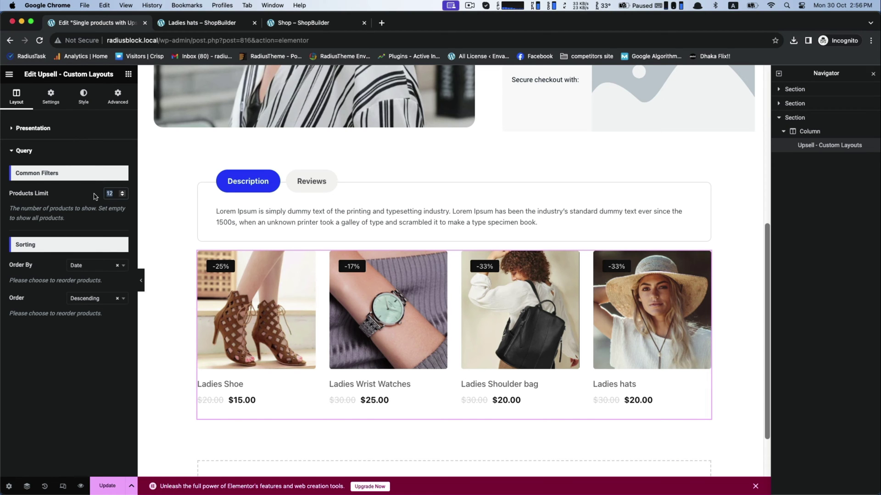
pyautogui.write('2')
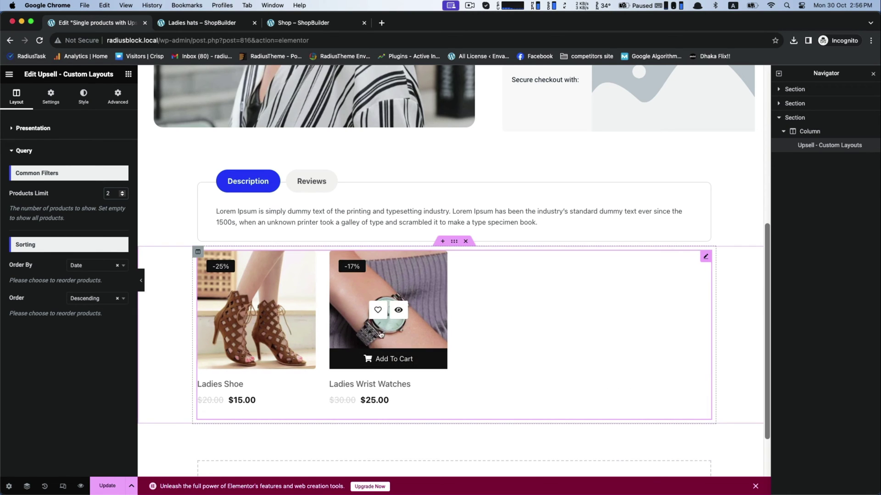
pyautogui.press('BackSpace')
pyautogui.write('4')
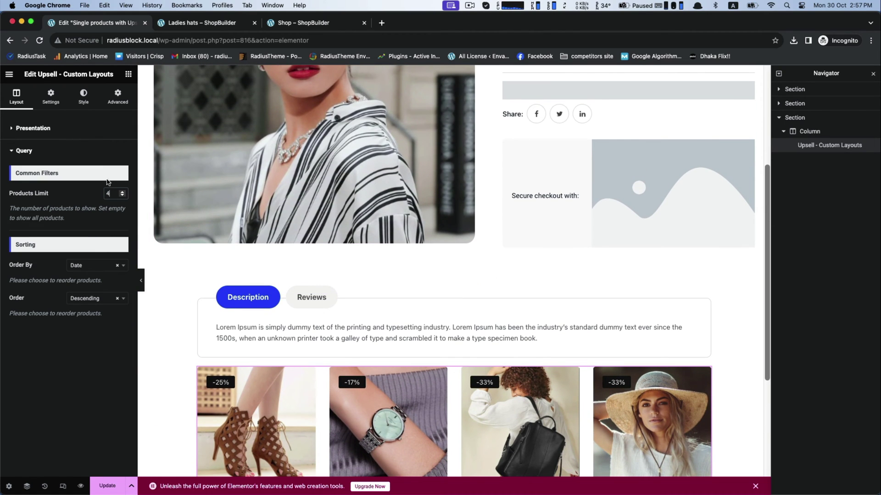
# Try the second and third predefined layouts, then keep Grid Layout 1 for the upsell grid.
pyautogui.click(56, 130)
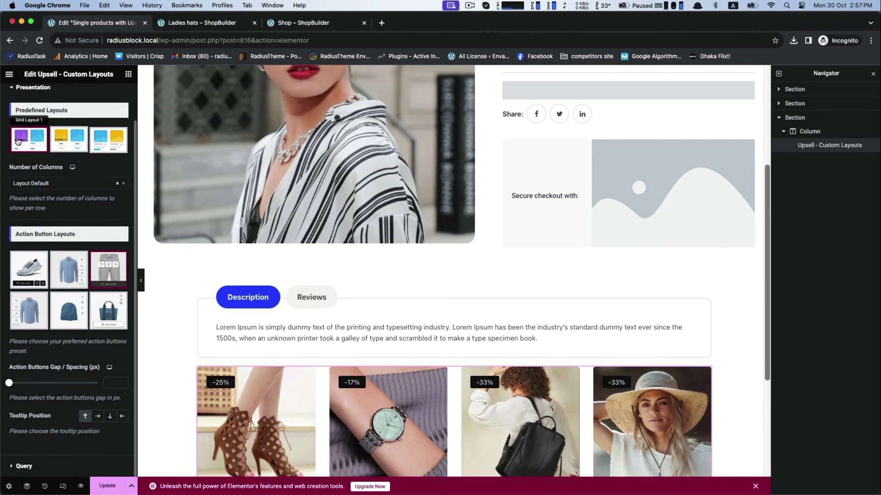
pyautogui.scroll(-4, 245, 242)
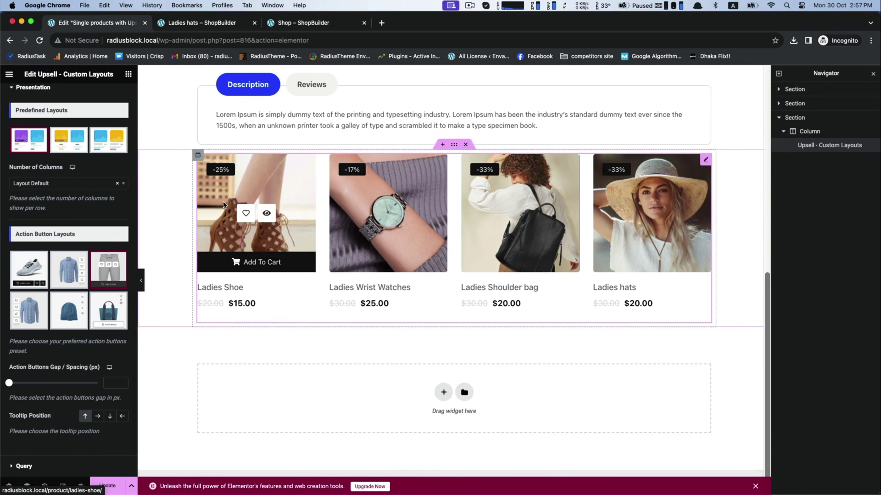
pyautogui.click(69, 140)
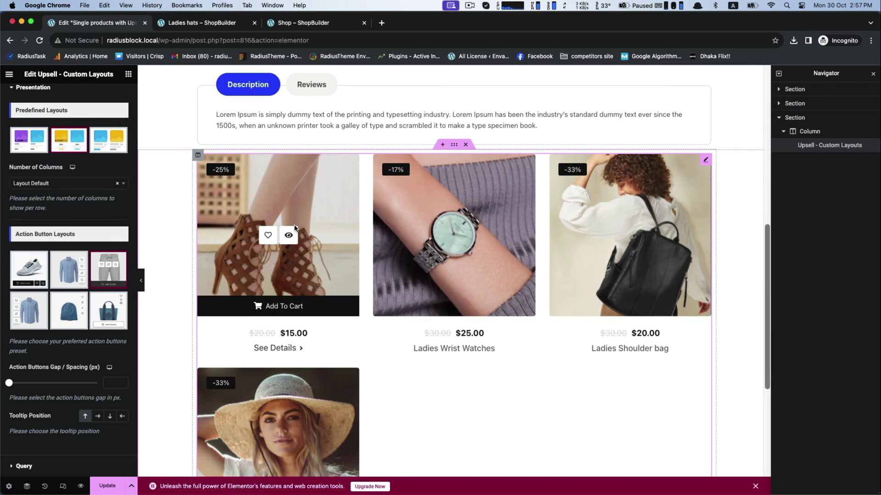
pyautogui.click(108, 139)
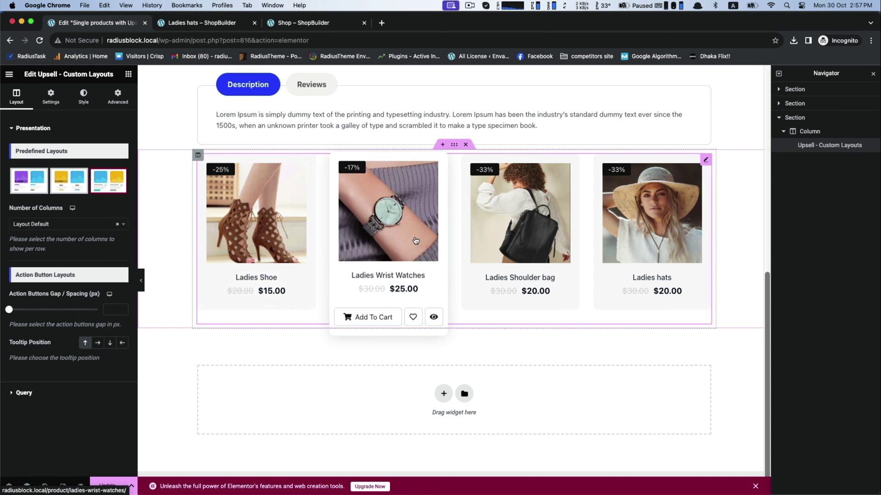
pyautogui.click(37, 181)
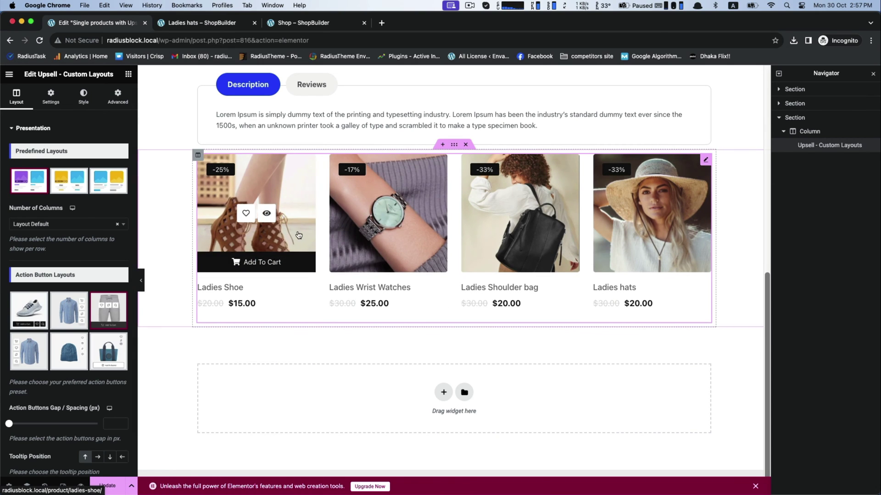
pyautogui.click(108, 181)
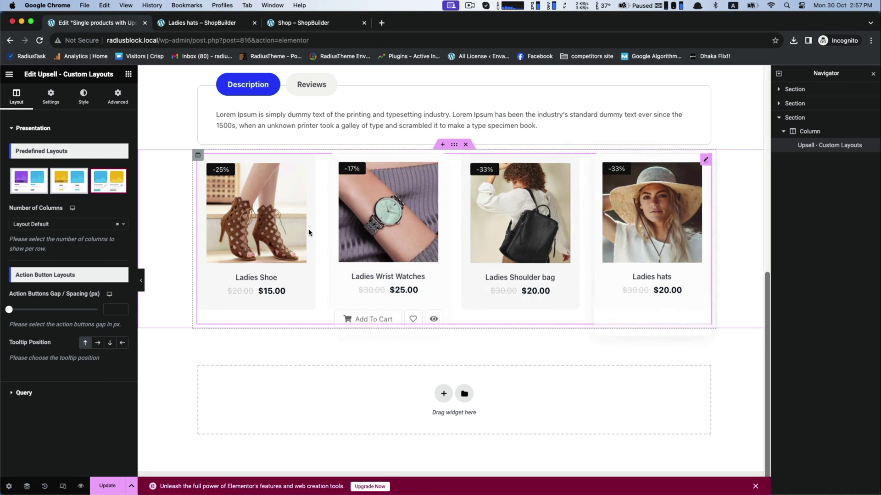
pyautogui.click(29, 180)
pyautogui.scroll(-1, 255, 252)
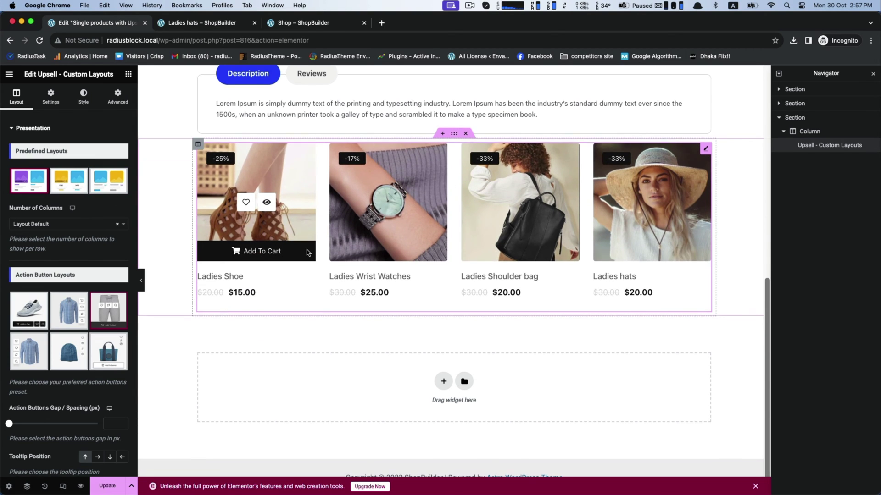
pyautogui.scroll(4, 284, 252)
pyautogui.click(51, 97)
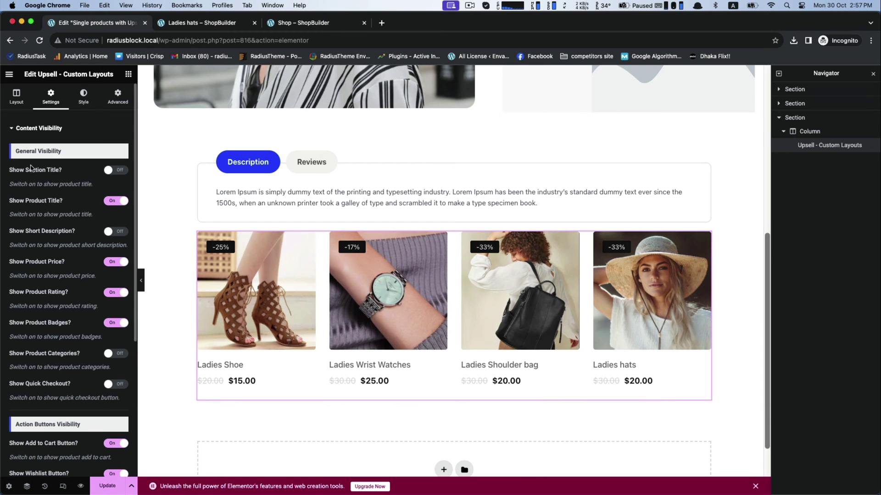
# Enable the section title and set its text to 'Those are Upsell Products'.
pyautogui.click(117, 171)
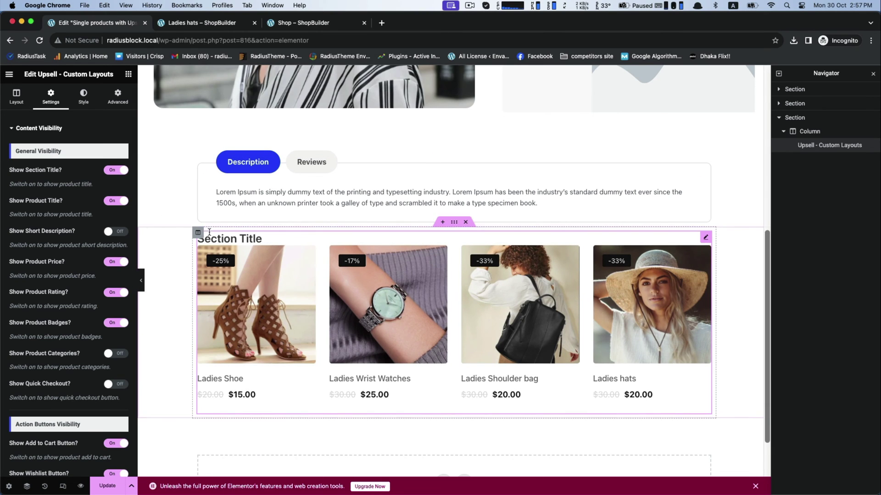
pyautogui.scroll(-5, 78, 232)
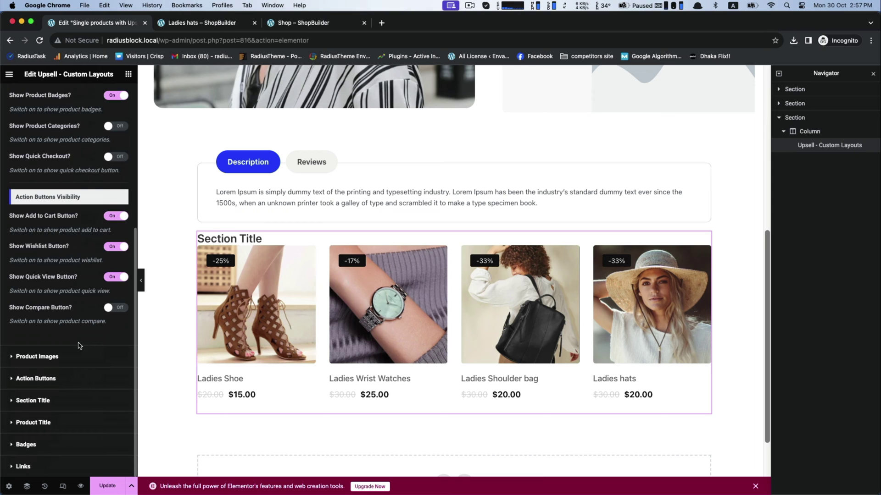
pyautogui.click(44, 400)
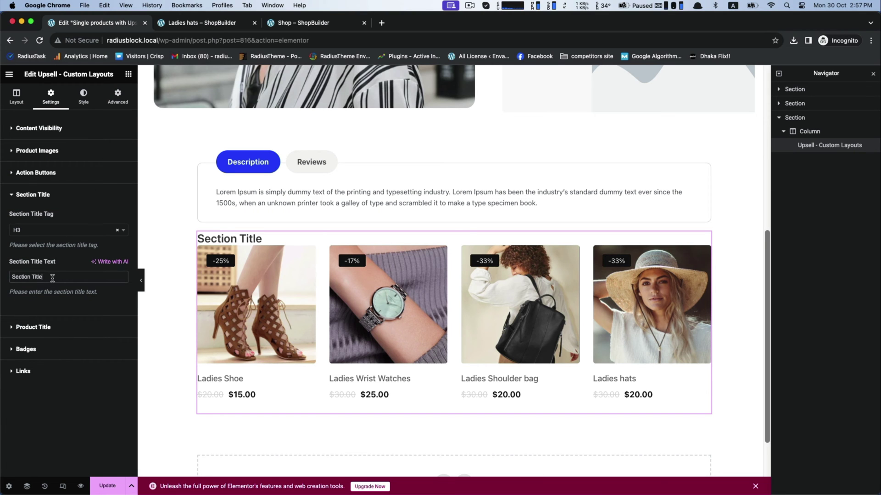
pyautogui.write('Those a')
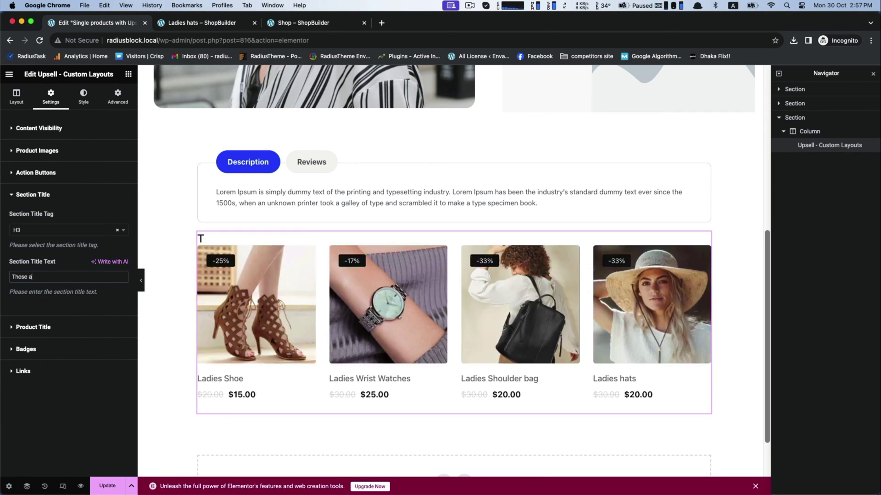
pyautogui.write('re Upsell Products')
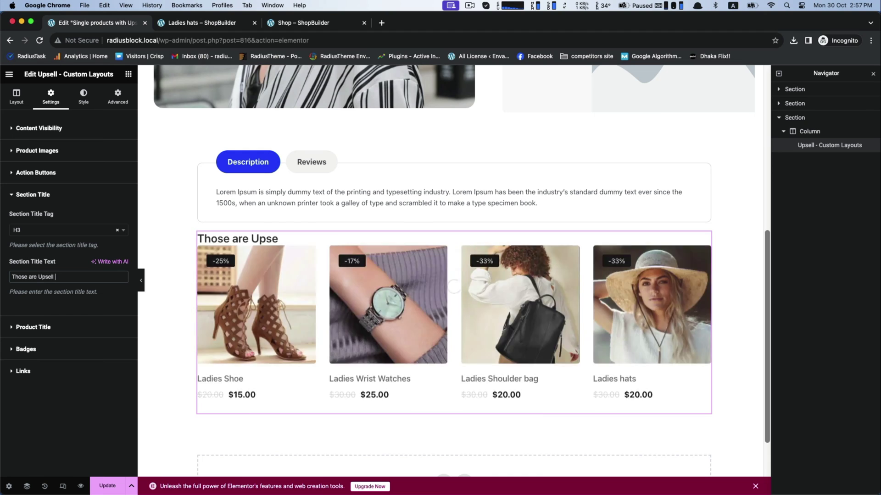
pyautogui.click(38, 127)
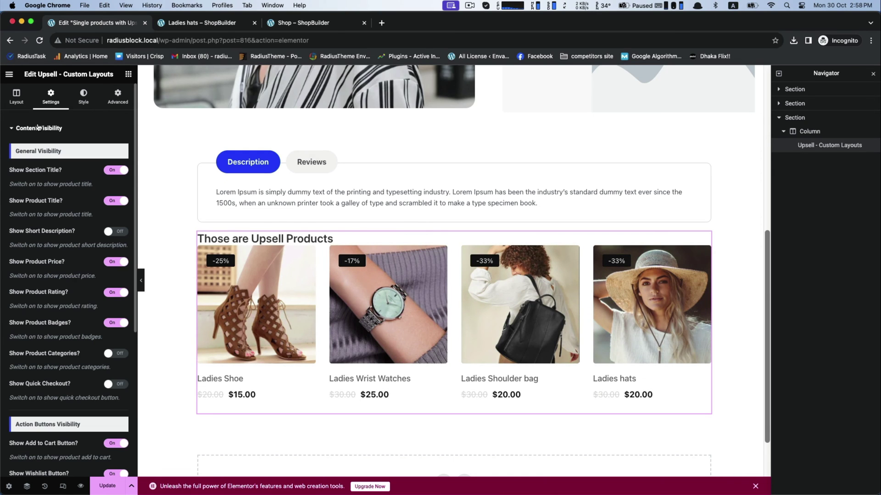
# Center the upsell heading and set its typography to 37 px size with 72 px line height.
pyautogui.click(83, 98)
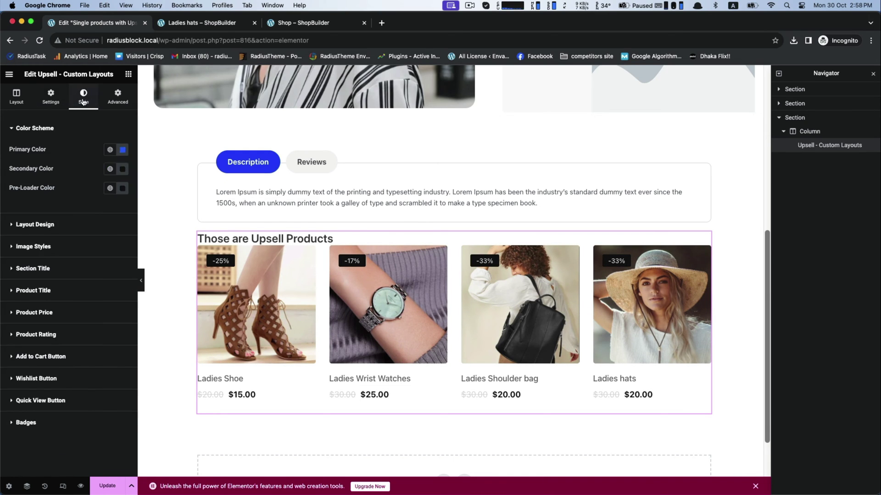
pyautogui.click(31, 270)
pyautogui.click(111, 257)
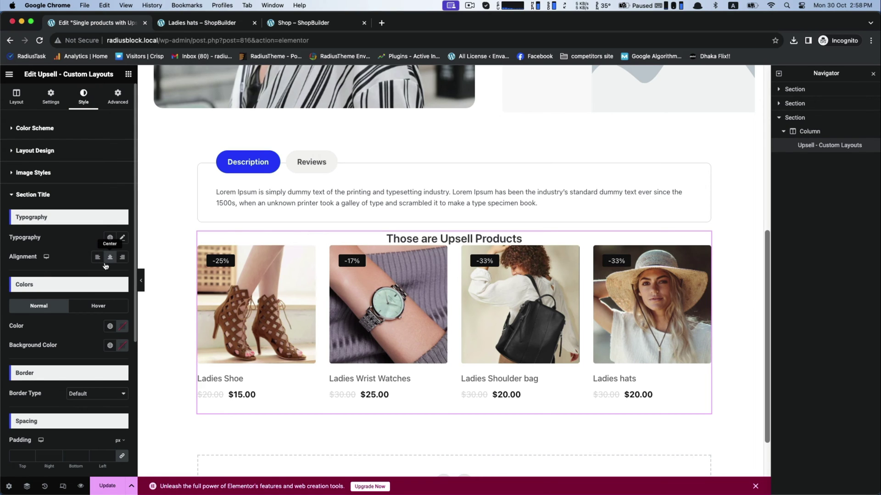
pyautogui.click(122, 238)
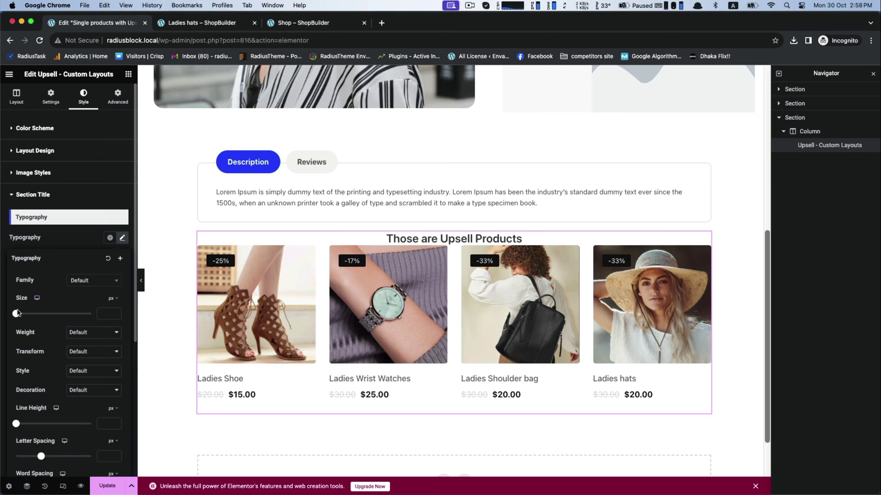
pyautogui.moveTo(14, 315)
pyautogui.mouseDown()
pyautogui.moveTo(36, 315)
pyautogui.moveTo(28, 316)
pyautogui.mouseUp()
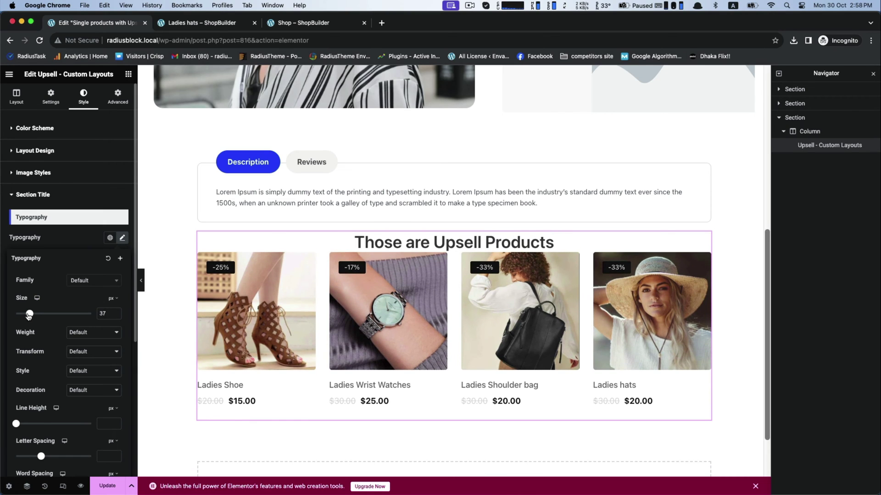
pyautogui.moveTo(16, 424); pyautogui.dragTo(70, 424)
pyautogui.scroll(-4, 55, 367)
pyautogui.scroll(4, 48, 364)
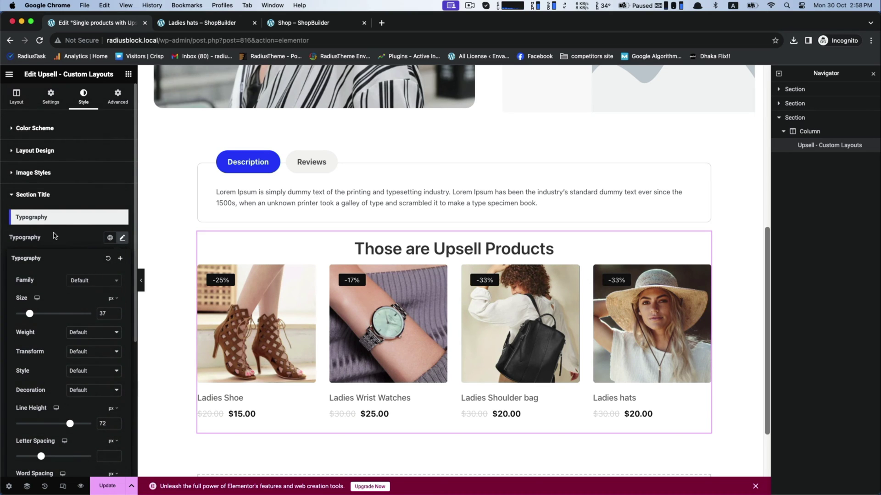
pyautogui.click(77, 236)
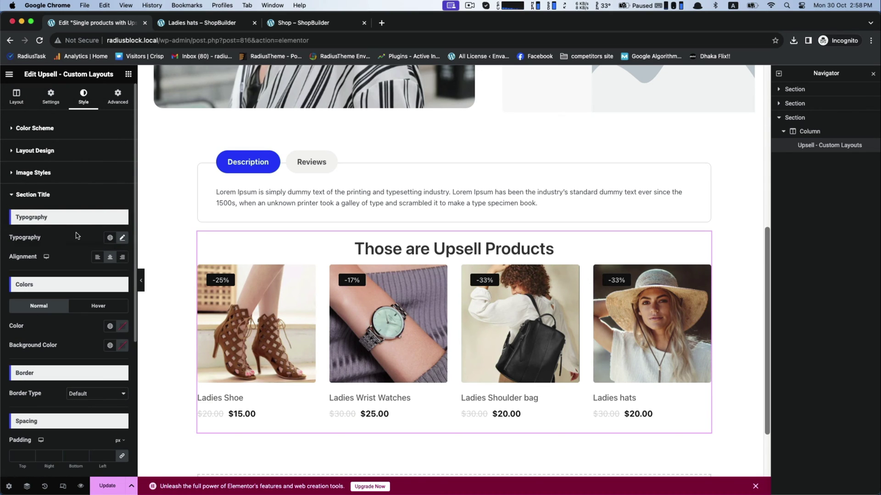
# Colour the upsell heading text dark red.
pyautogui.click(122, 326)
pyautogui.moveTo(143, 376); pyautogui.dragTo(144, 398)
pyautogui.click(101, 328)
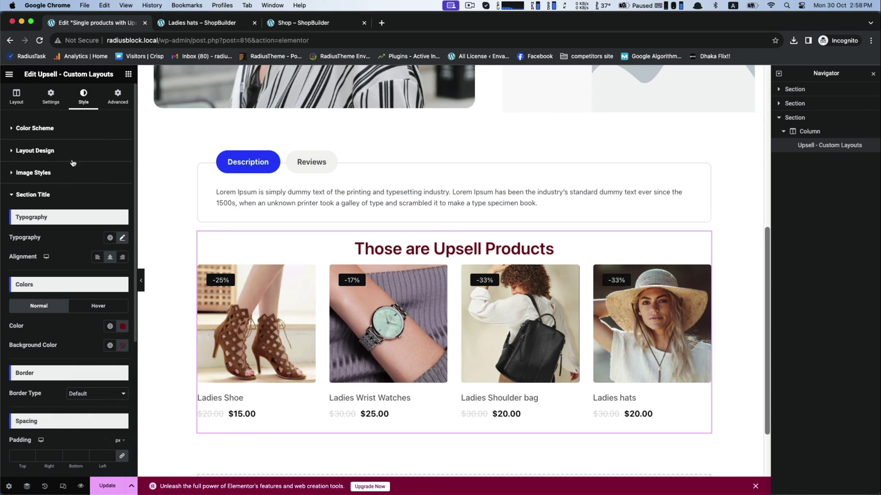
# In Image Styles, set image width to 248 px and border radius to 10 on all sides.
pyautogui.click(60, 195)
pyautogui.click(35, 174)
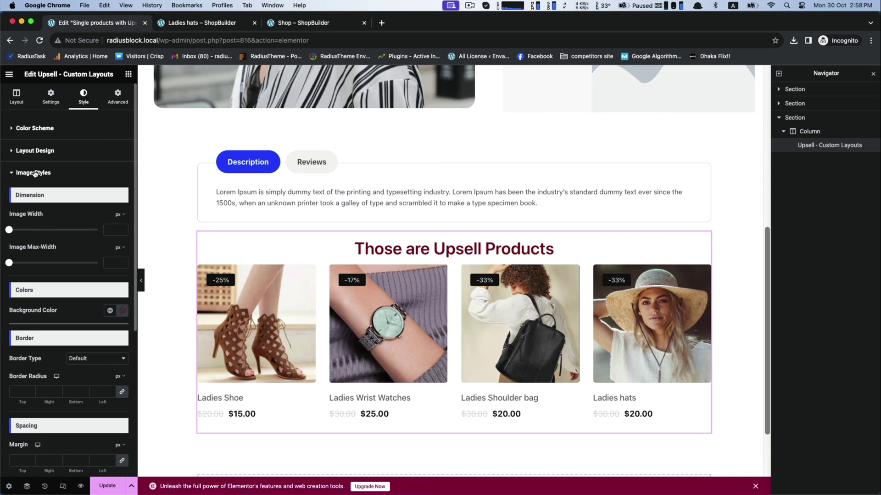
pyautogui.moveTo(9, 231); pyautogui.dragTo(52, 231)
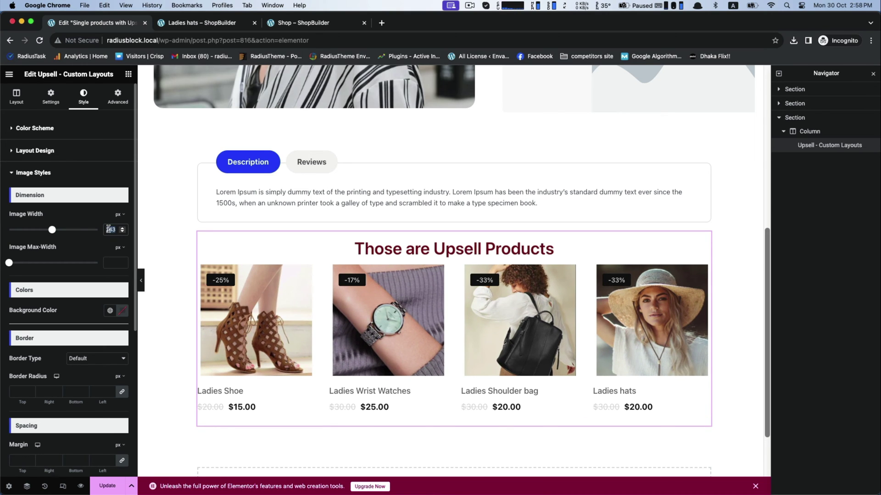
pyautogui.write('250')
pyautogui.scroll(-3, 105, 236)
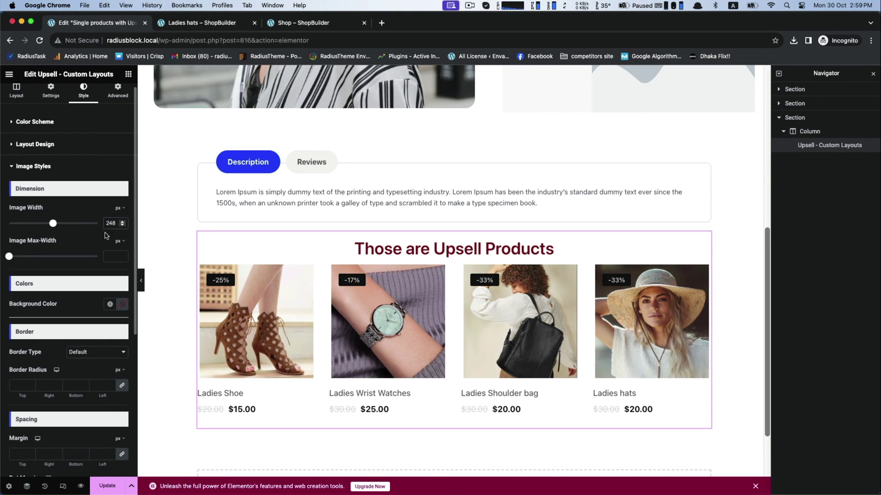
pyautogui.scroll(-4, 18, 268)
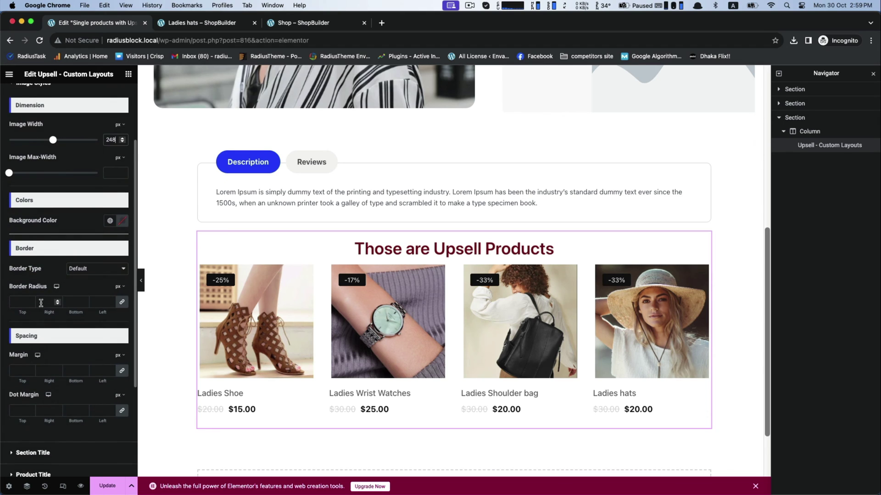
pyautogui.scroll(-3, 41, 303)
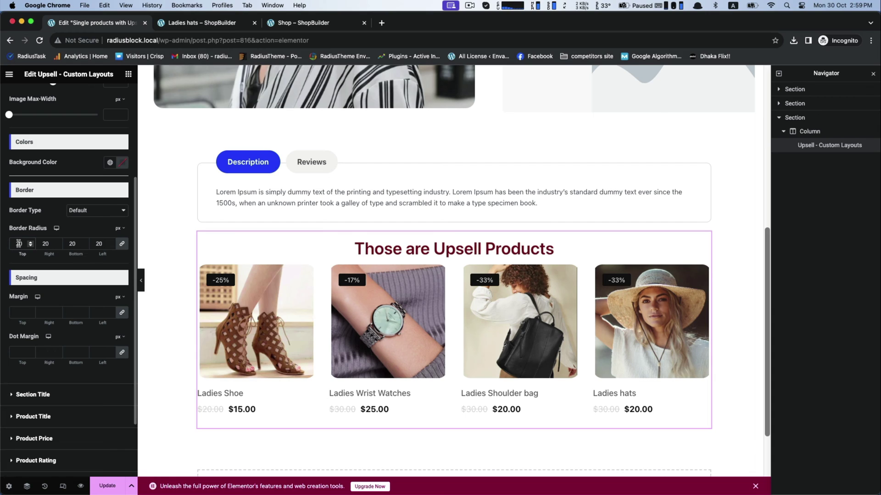
pyautogui.scroll(-2, 81, 294)
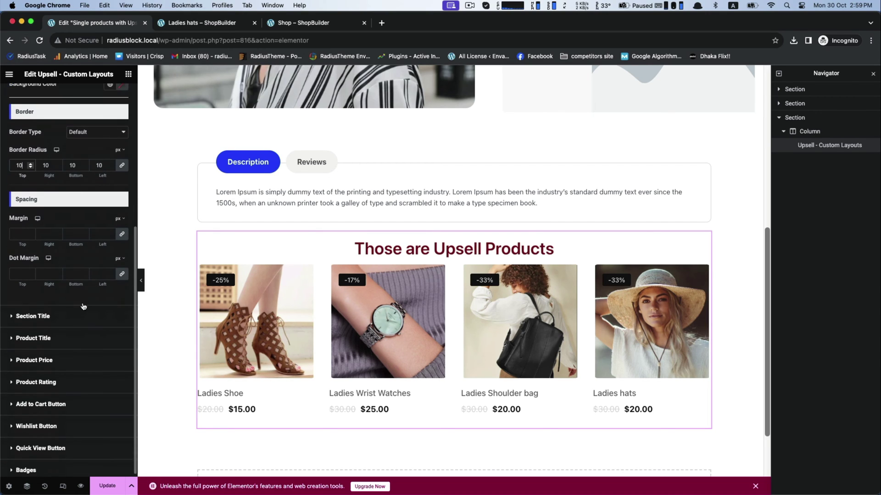
# Set the product title typography size to 22 px.
pyautogui.click(87, 337)
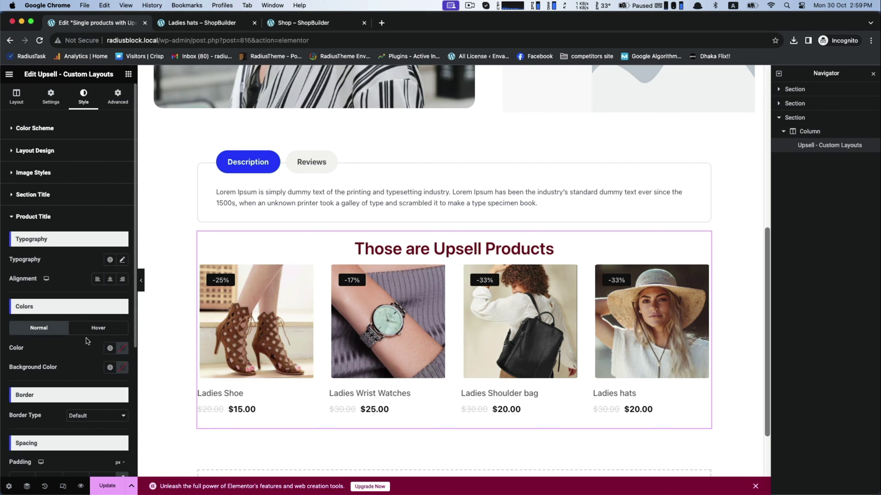
pyautogui.click(122, 261)
pyautogui.moveTo(16, 336)
pyautogui.mouseDown()
pyautogui.moveTo(32, 336)
pyautogui.moveTo(25, 337)
pyautogui.mouseUp()
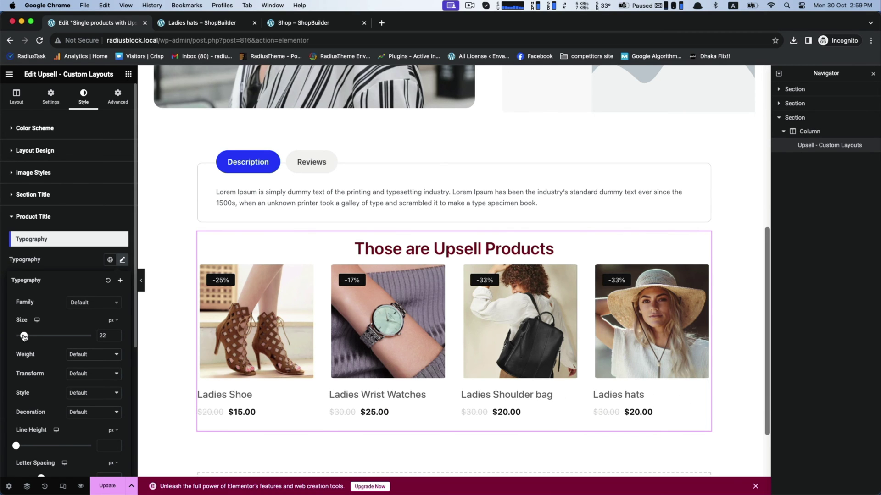
pyautogui.scroll(-2, 32, 284)
pyautogui.click(80, 215)
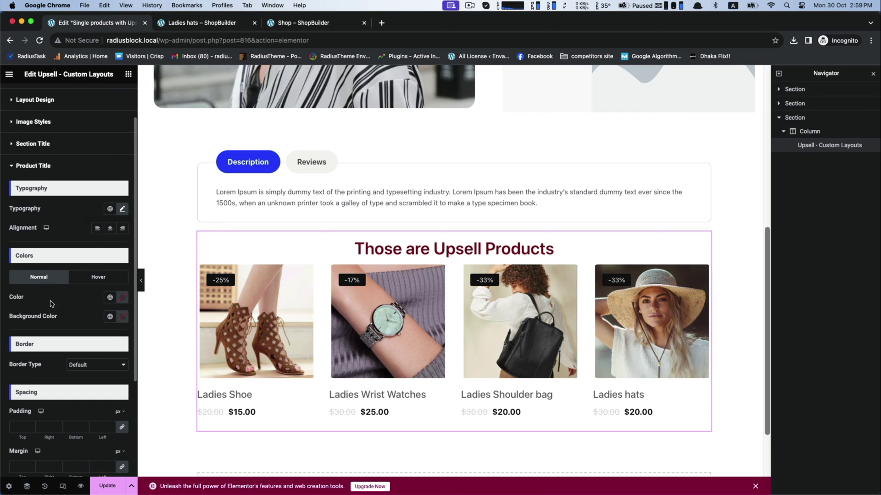
# Colour the product titles dark red to match the heading.
pyautogui.click(122, 299)
pyautogui.click(135, 356)
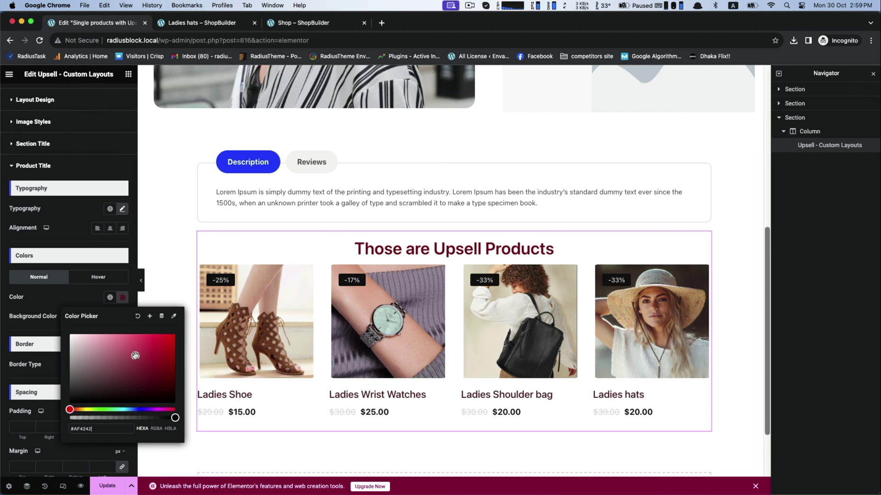
pyautogui.moveTo(138, 386); pyautogui.dragTo(136, 386)
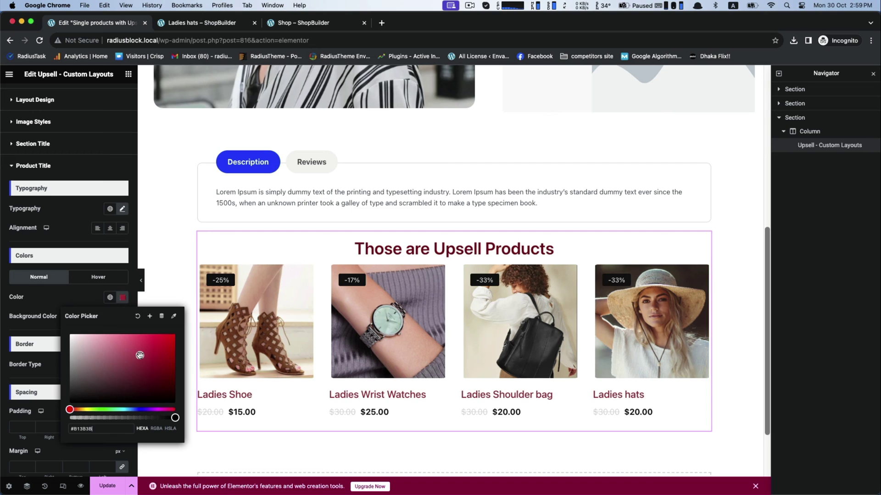
pyautogui.click(55, 257)
pyautogui.scroll(1, 41, 193)
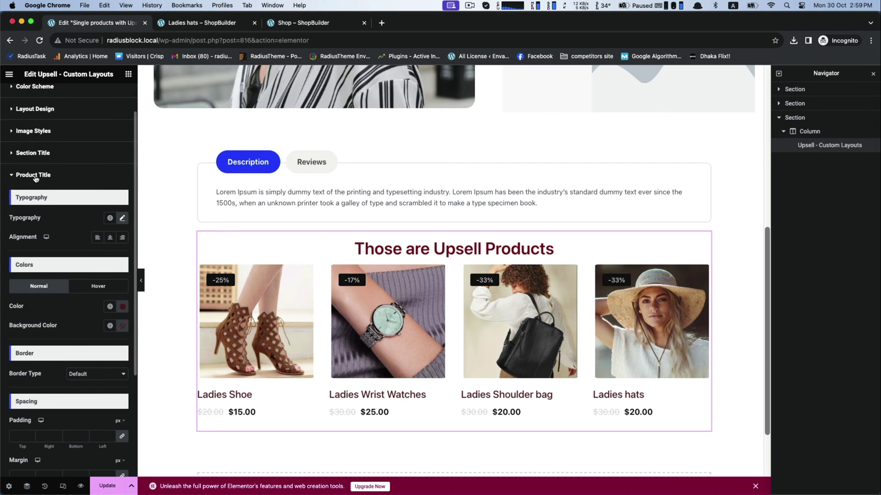
pyautogui.click(37, 177)
# In Product Price, set the upsell sale price to red and the regular price to a lighter red.
pyautogui.click(43, 239)
pyautogui.scroll(-3, 32, 339)
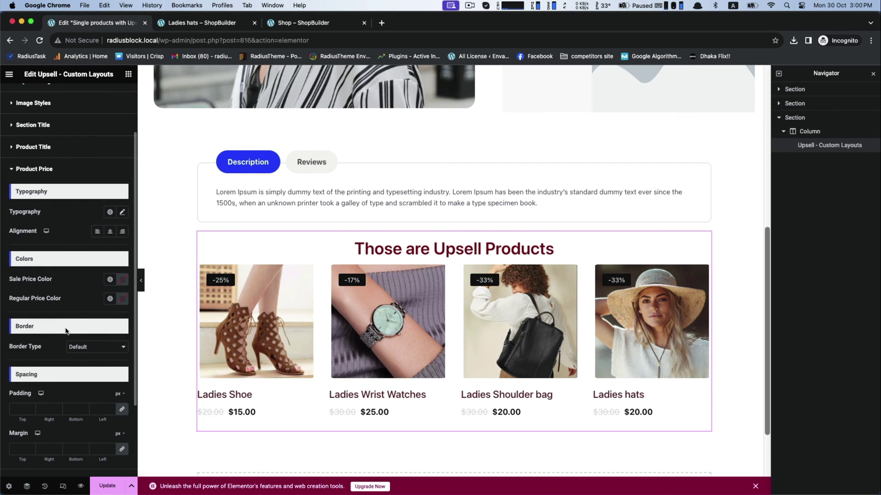
pyautogui.click(120, 281)
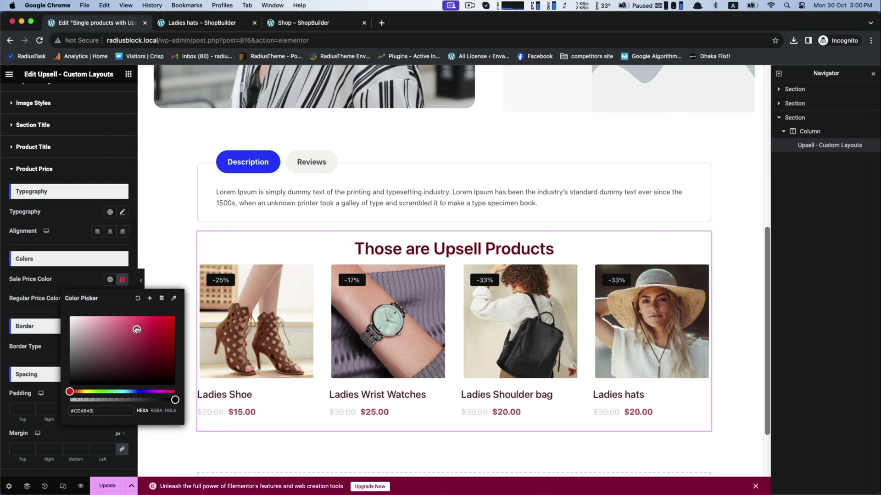
pyautogui.click(71, 285)
pyautogui.click(122, 299)
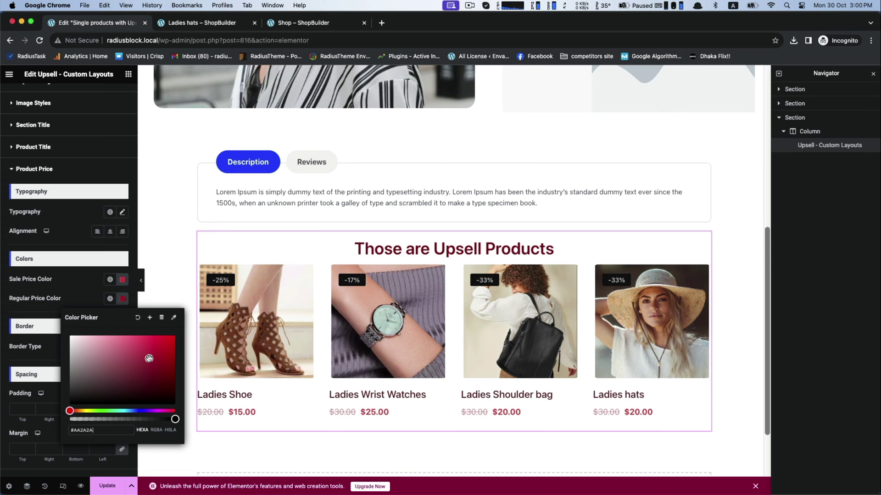
pyautogui.click(77, 284)
pyautogui.scroll(-5, 73, 293)
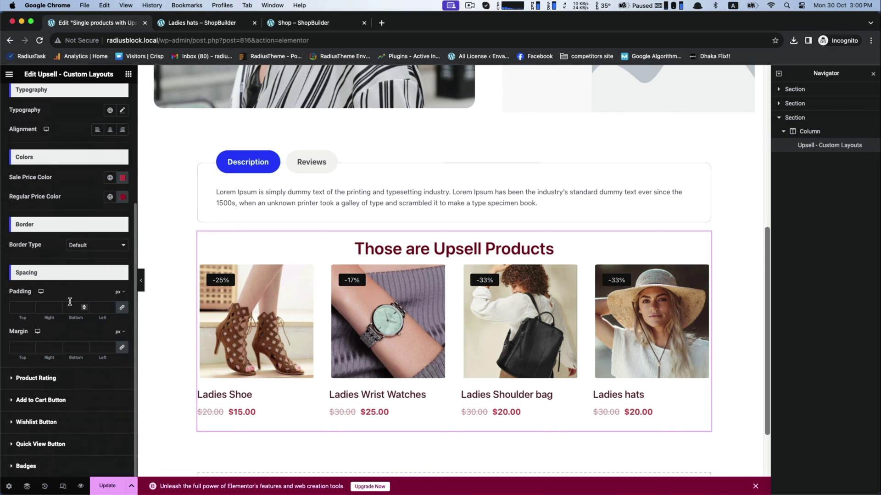
# Try Center and Right badge alignment, then keep the discount badges at the Left.
pyautogui.click(19, 401)
pyautogui.scroll(-3, 92, 284)
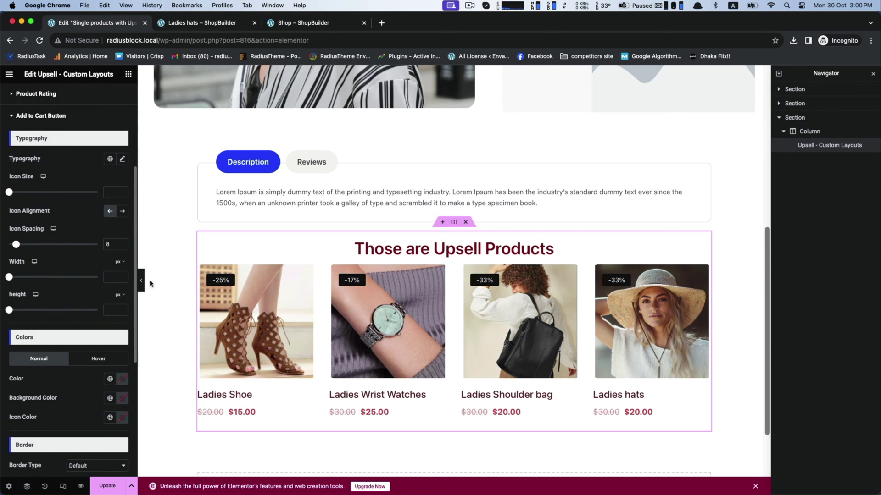
pyautogui.scroll(-5, 40, 310)
pyautogui.scroll(-2, 69, 385)
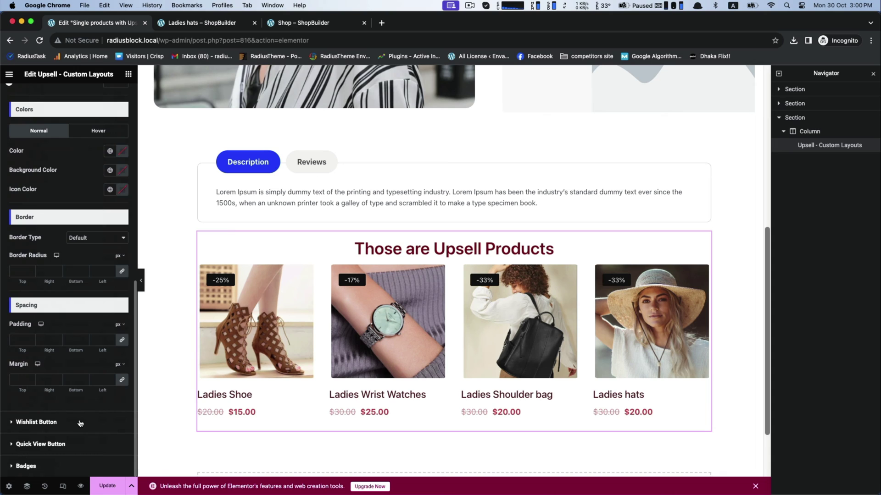
pyautogui.click(26, 466)
pyautogui.scroll(-4, 66, 360)
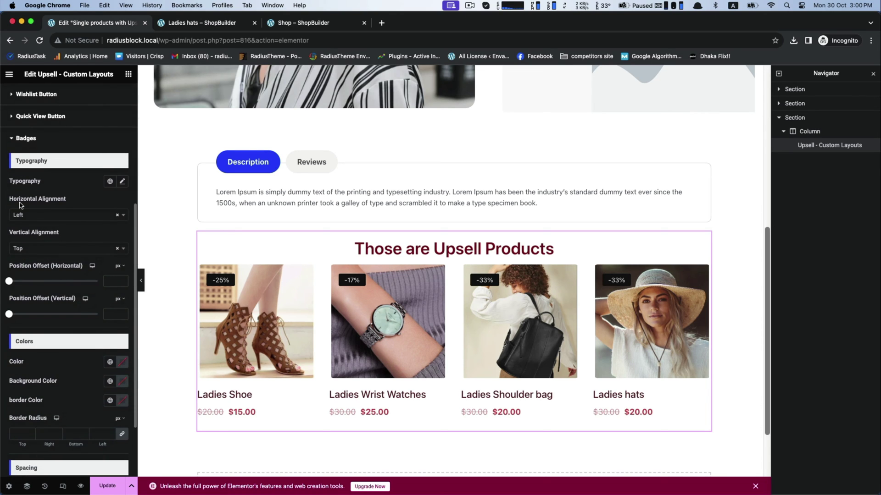
pyautogui.click(49, 220)
pyautogui.click(23, 249)
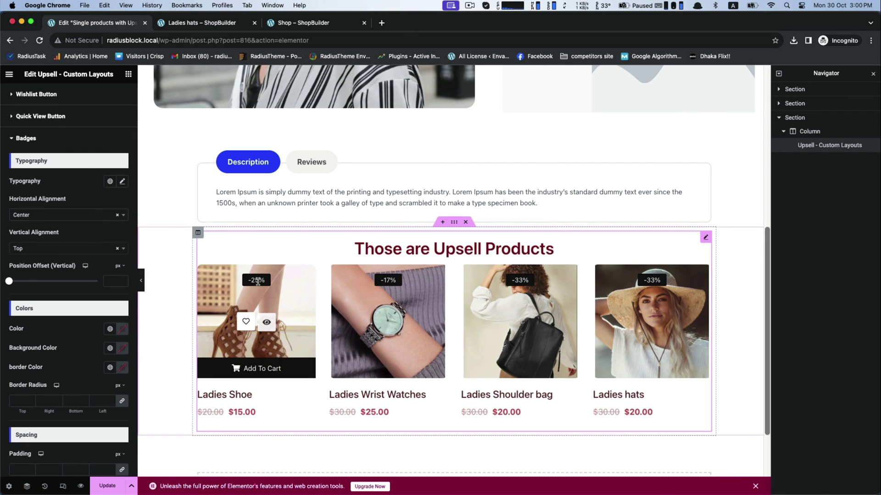
pyautogui.click(49, 214)
pyautogui.click(25, 262)
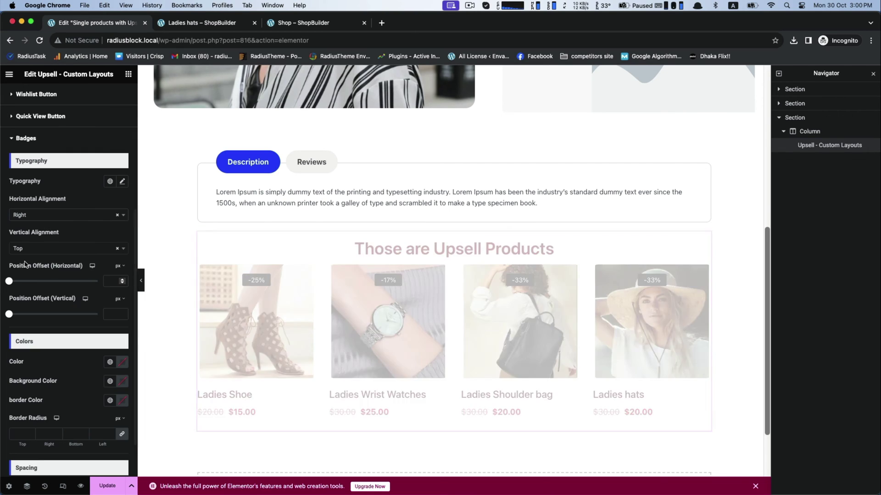
pyautogui.click(28, 215)
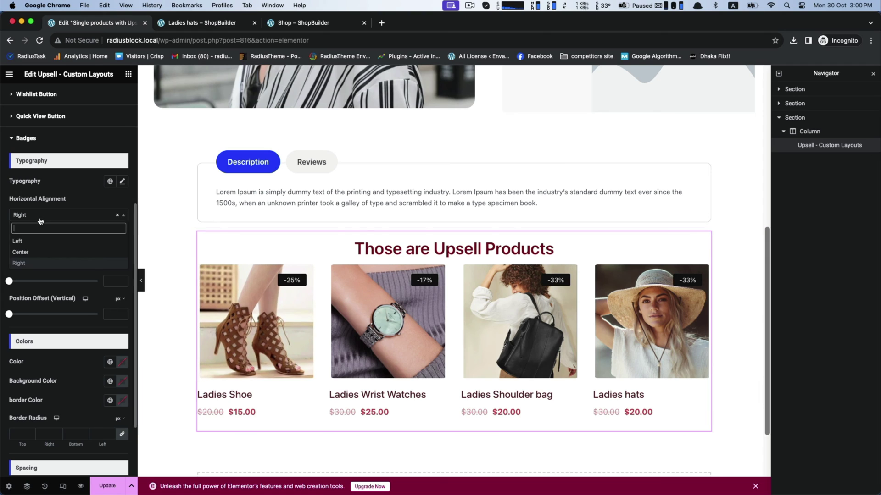
pyautogui.click(17, 242)
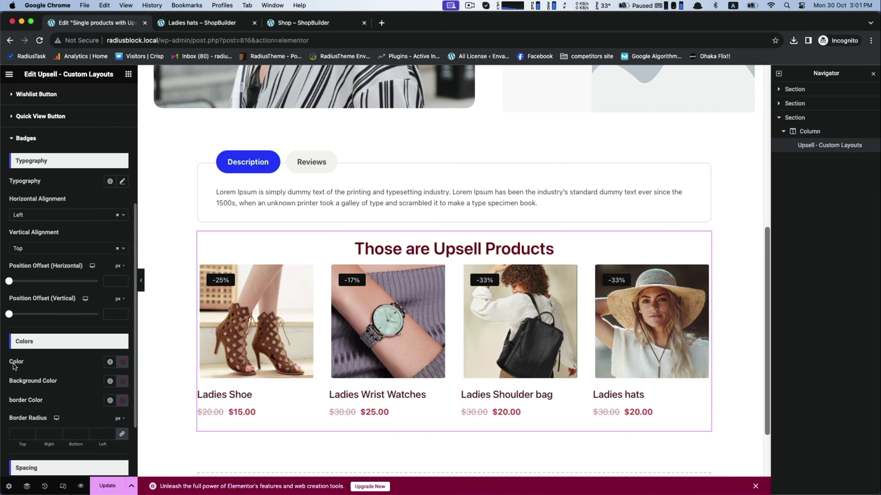
# Give the discount badges a bright red background colour.
pyautogui.click(121, 382)
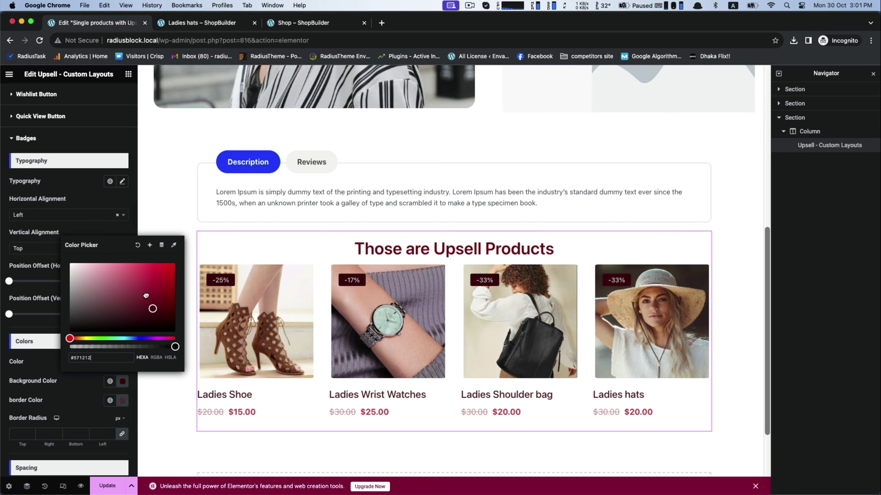
pyautogui.moveTo(146, 296); pyautogui.dragTo(157, 272)
pyautogui.click(54, 300)
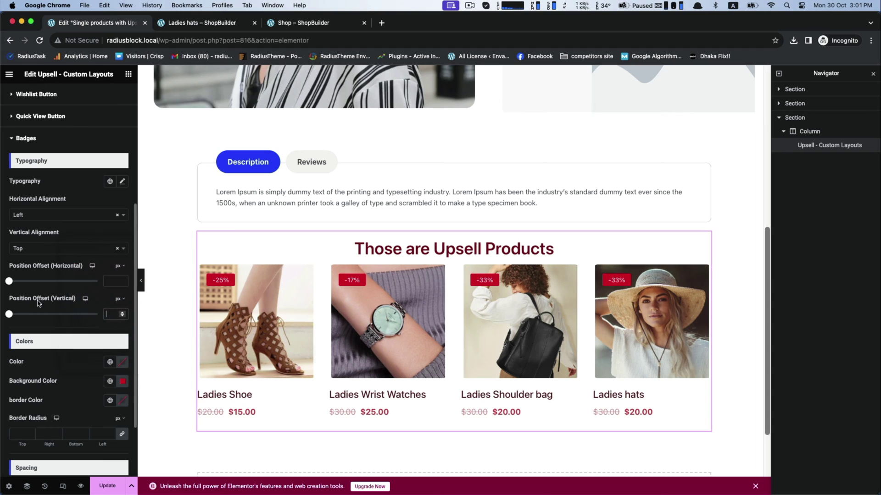
pyautogui.scroll(5, 103, 175)
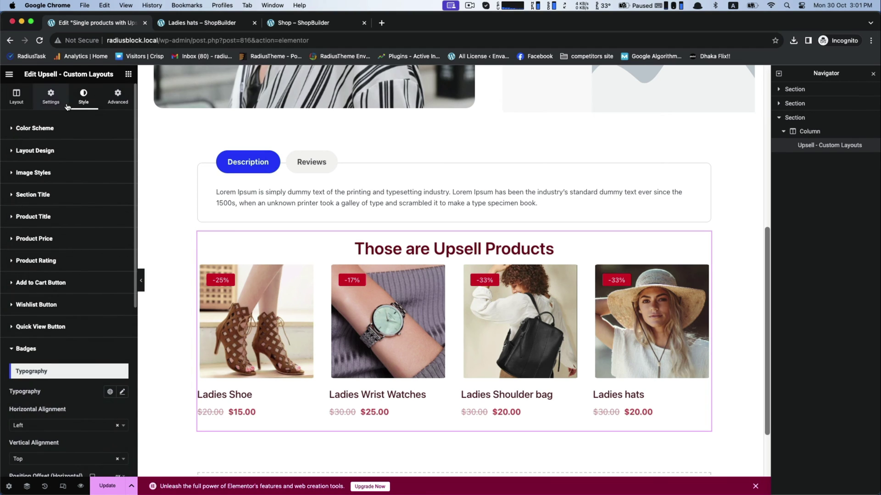
# In Image Styles, drag the Image Width slider to 290 px for the upsell images.
pyautogui.click(47, 104)
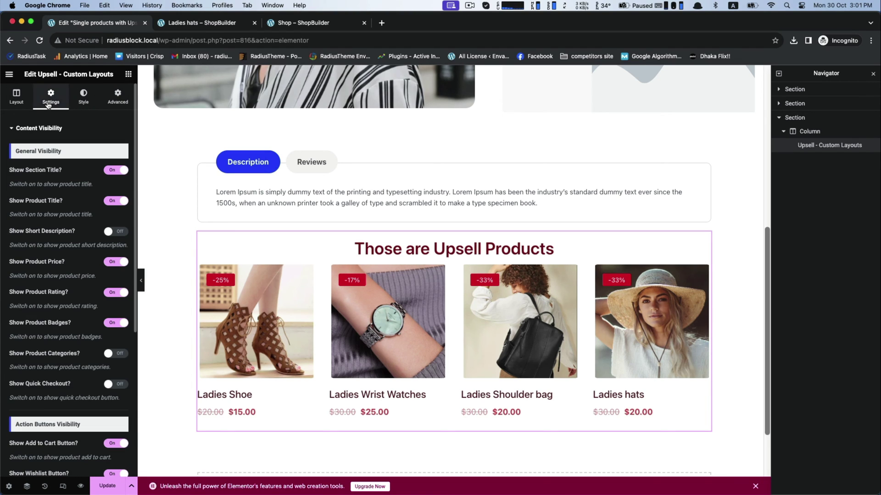
pyautogui.click(84, 101)
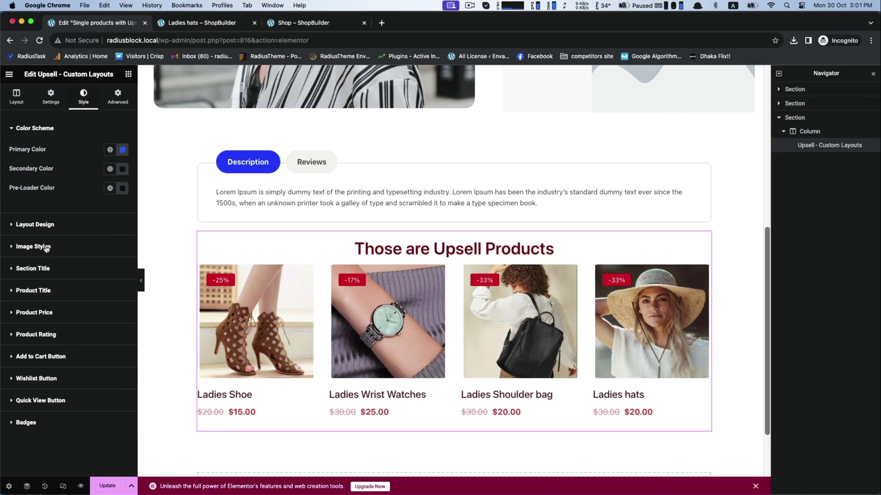
pyautogui.click(13, 130)
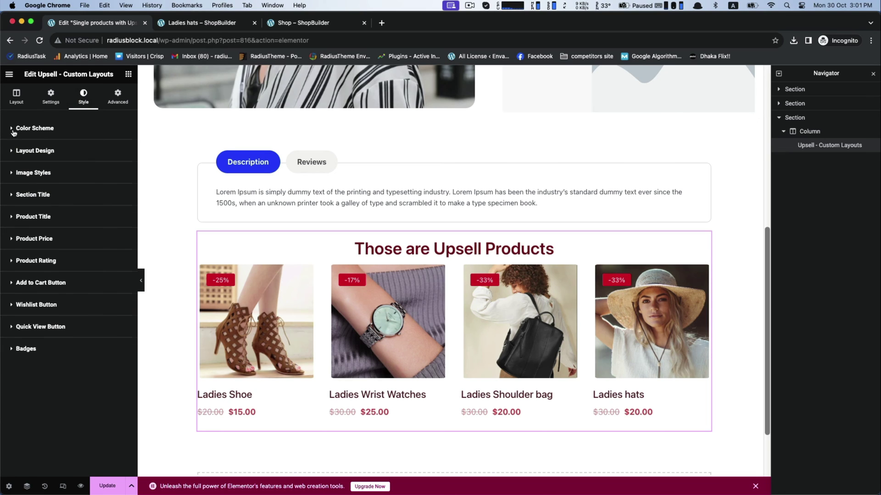
pyautogui.click(14, 178)
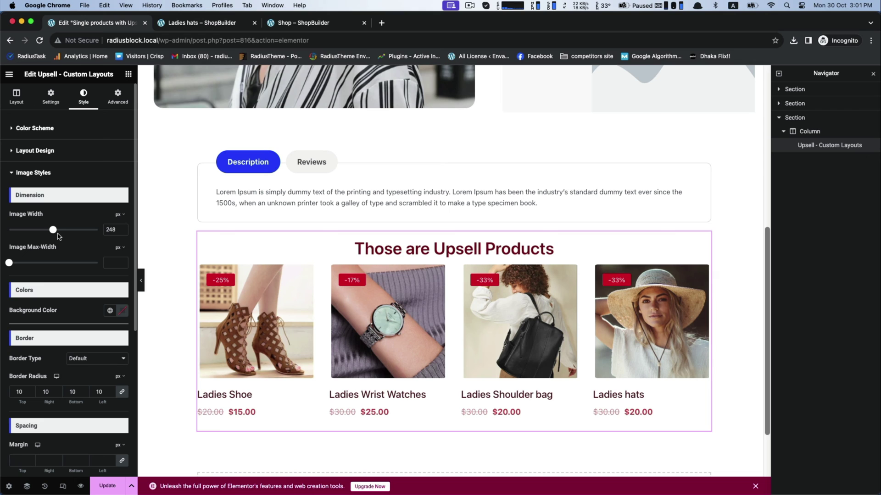
pyautogui.moveTo(52, 231); pyautogui.dragTo(73, 231)
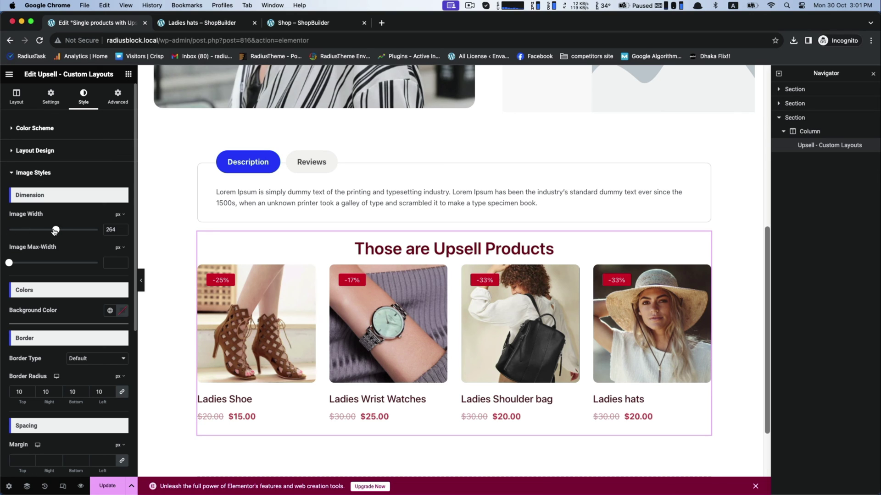
pyautogui.moveTo(55, 231); pyautogui.dragTo(58, 231)
pyautogui.scroll(10, 110, 229)
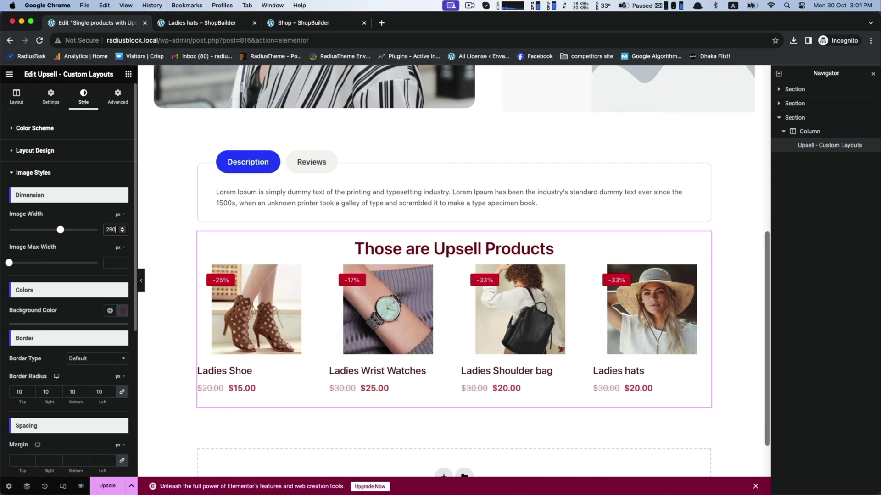
pyautogui.scroll(-3, 371, 296)
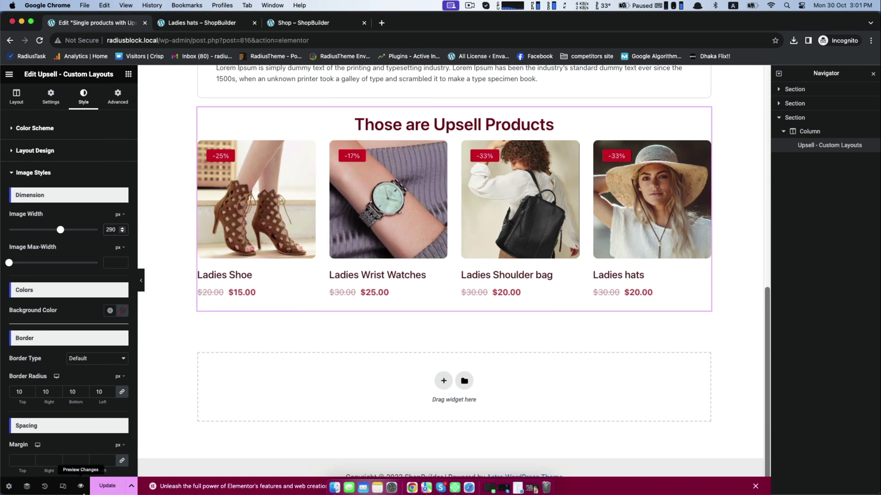
pyautogui.scroll(9, 238, 314)
pyautogui.scroll(2, 239, 315)
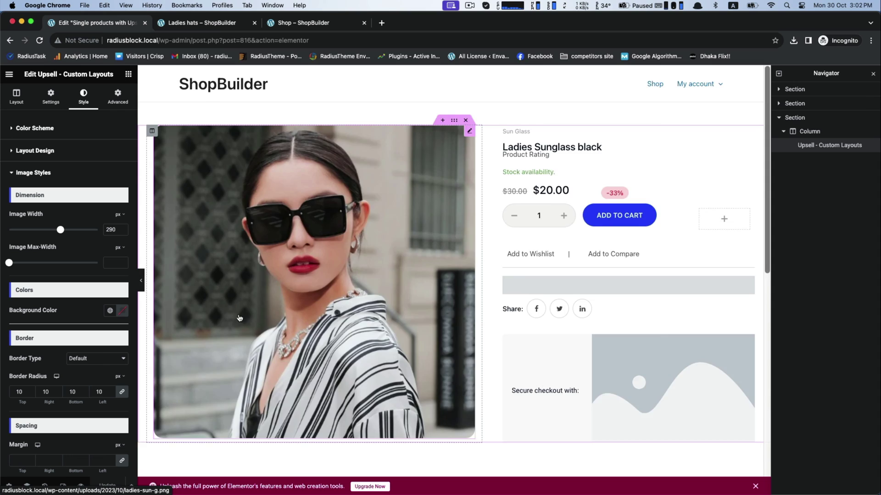
pyautogui.scroll(-11, 239, 314)
pyautogui.scroll(11, 239, 315)
# On the live site, go through Shop to Ladies Sunglass black and inspect its upsell grid.
pyautogui.click(296, 24)
pyautogui.click(190, 100)
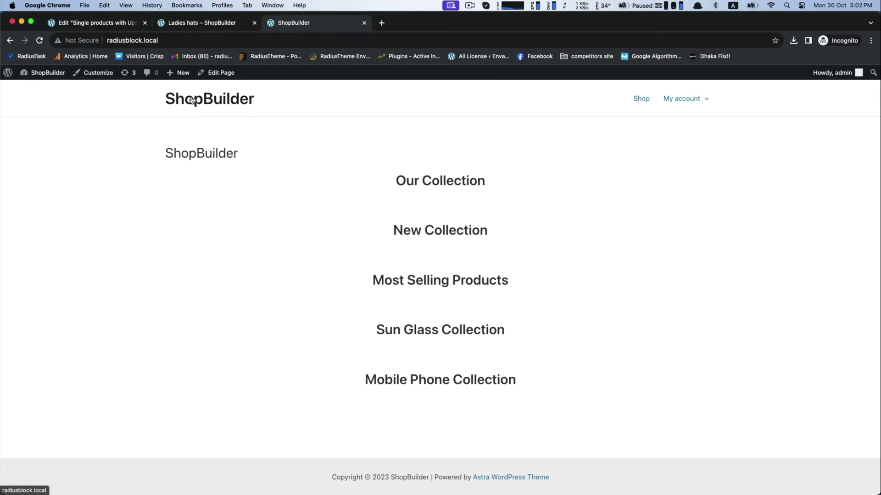
pyautogui.click(641, 99)
pyautogui.scroll(-8, 271, 220)
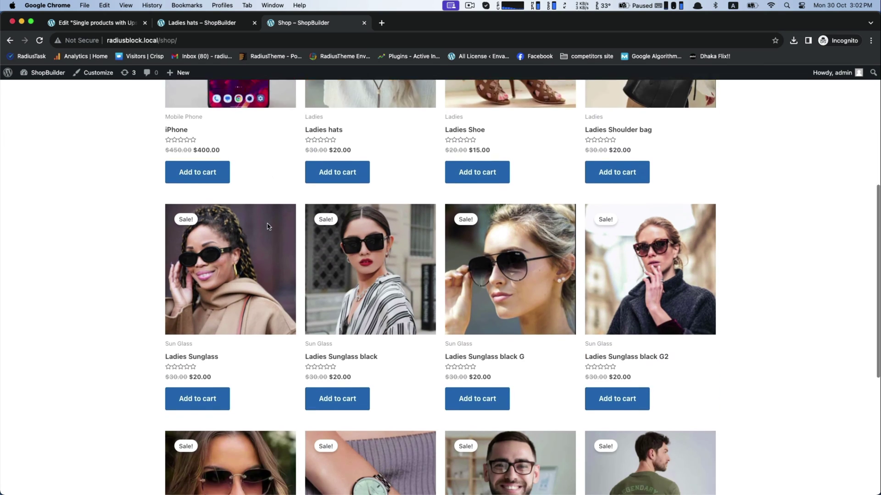
pyautogui.click(345, 210)
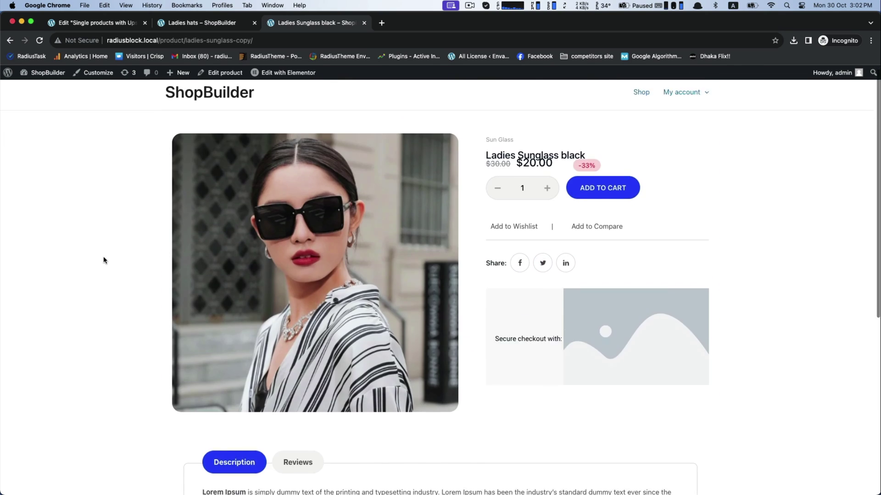
pyautogui.scroll(-7, 104, 258)
pyautogui.scroll(5, 234, 386)
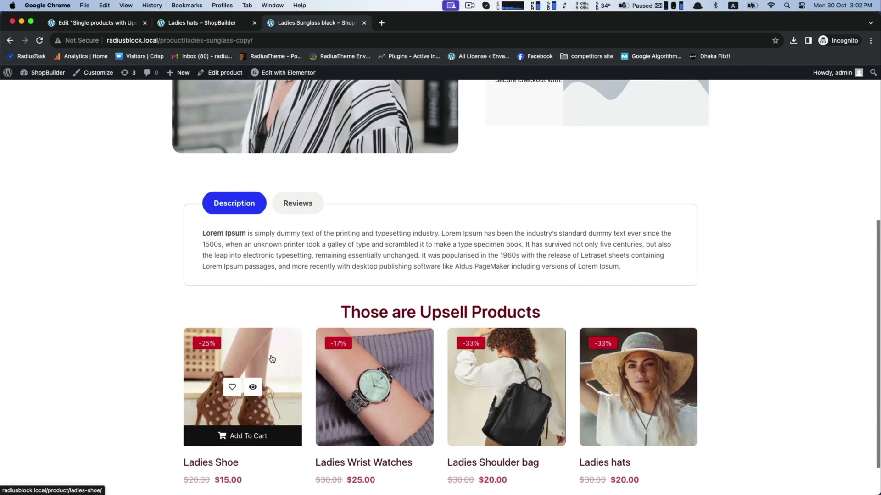
pyautogui.scroll(3, 271, 355)
pyautogui.scroll(-3, 271, 357)
pyautogui.scroll(3, 272, 357)
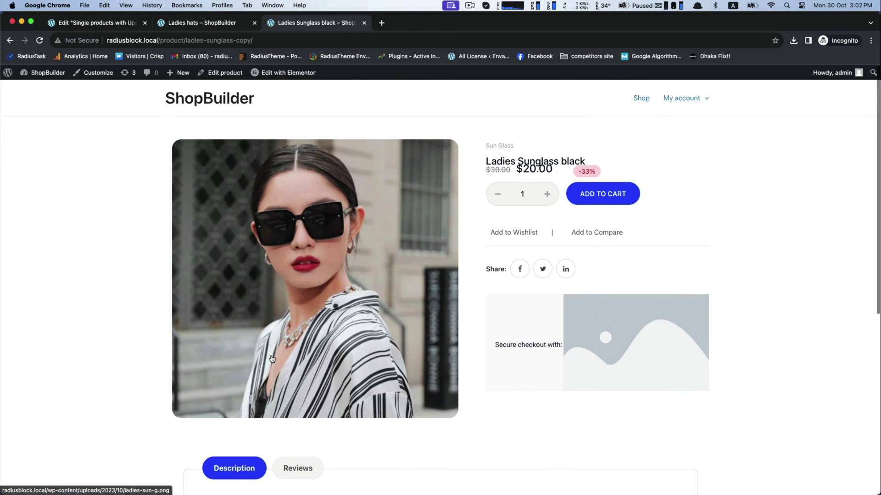
pyautogui.scroll(-8, 272, 359)
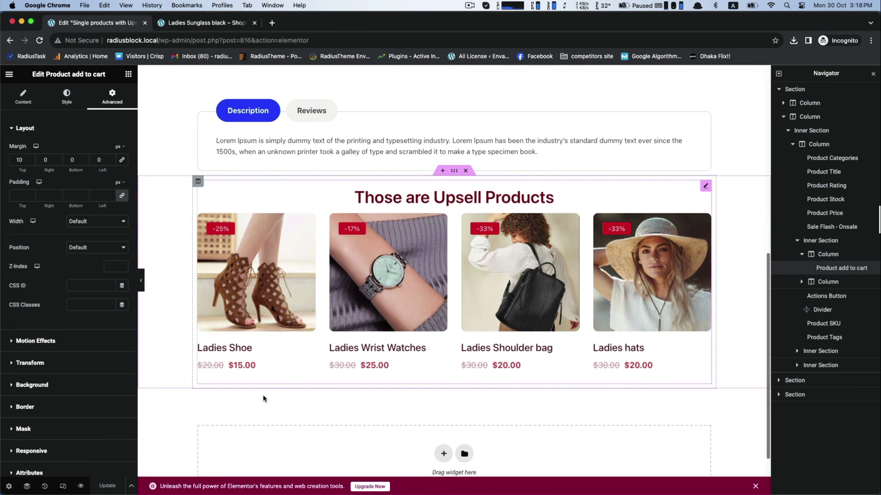
# Add the Upsell - Slider Layouts widget to the template below the upsell grid.
pyautogui.scroll(3, 264, 399)
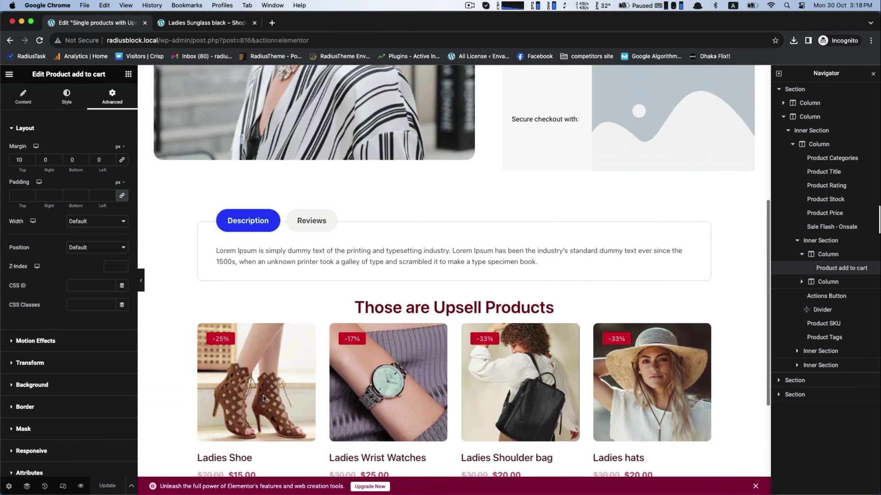
pyautogui.scroll(-4, 264, 399)
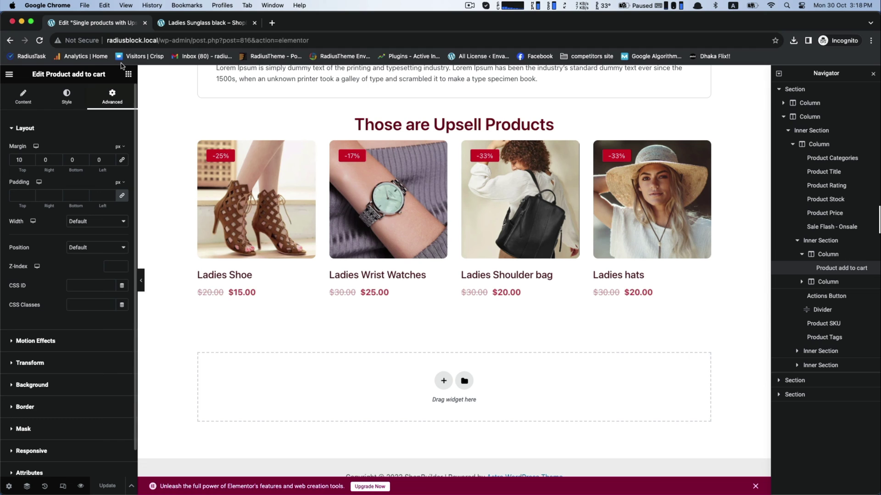
pyautogui.click(128, 74)
pyautogui.scroll(-3, 95, 362)
pyautogui.scroll(-5, 96, 361)
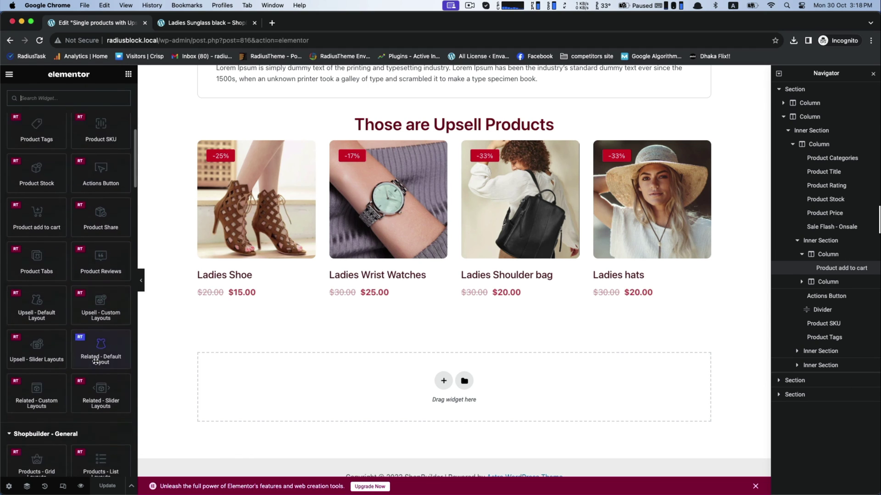
pyautogui.moveTo(41, 314); pyautogui.dragTo(445, 392)
# Select the new slider widget and turn on its section title in Settings.
pyautogui.click(454, 313)
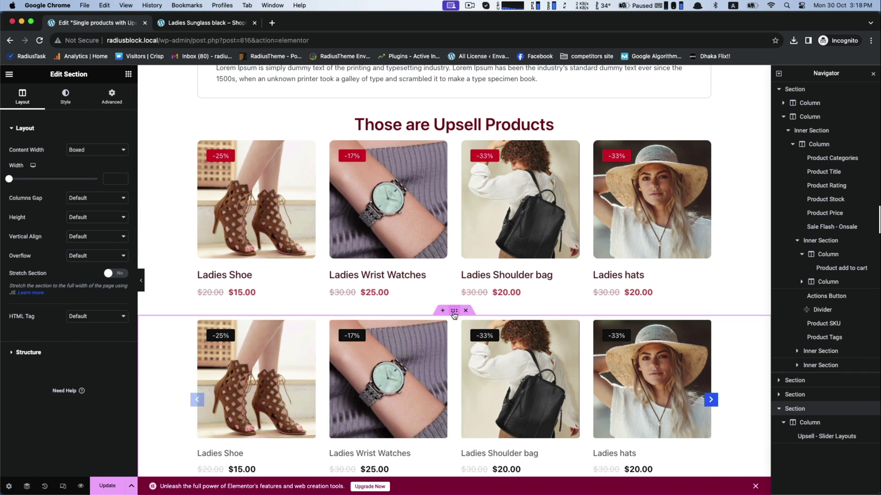
pyautogui.click(452, 344)
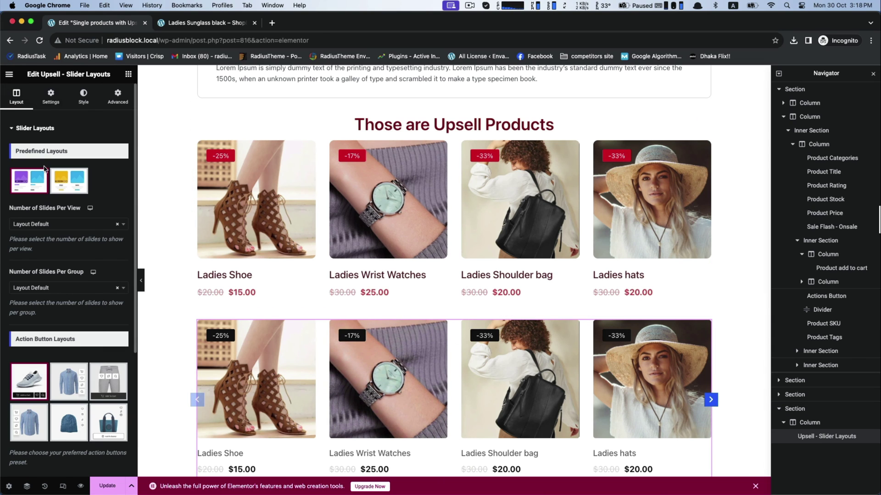
pyautogui.click(40, 101)
pyautogui.click(118, 152)
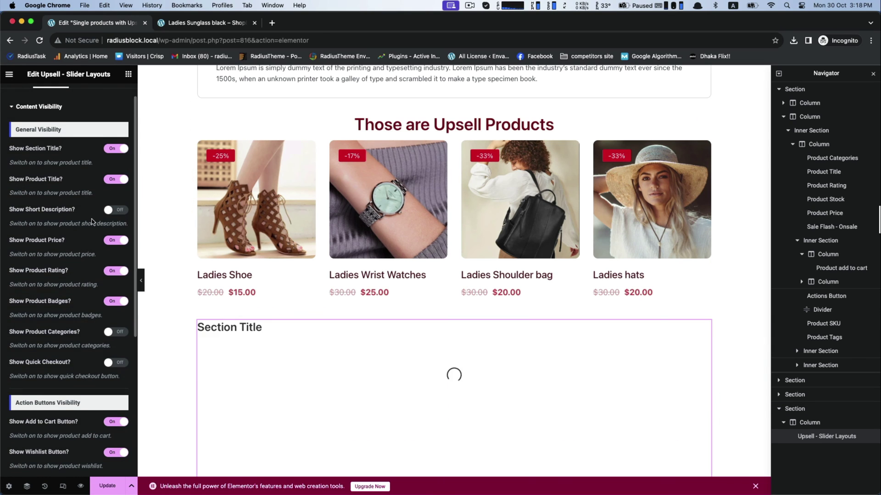
pyautogui.scroll(-5, 89, 231)
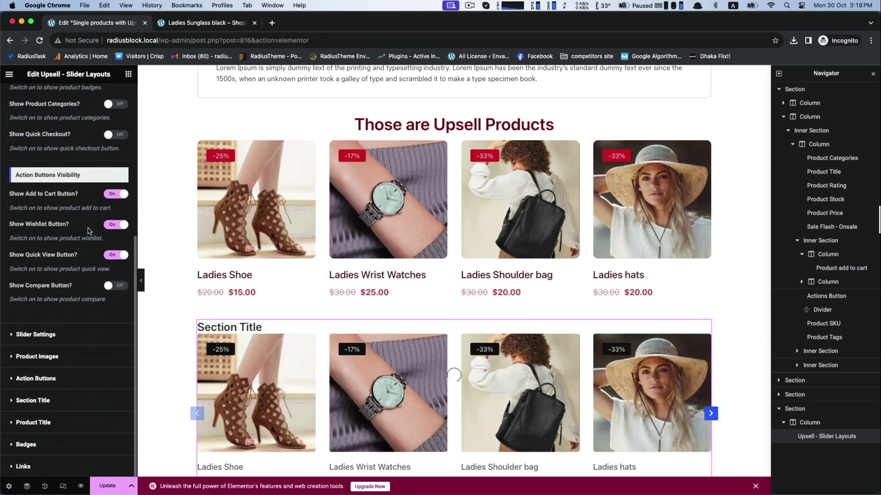
pyautogui.click(35, 379)
pyautogui.click(35, 194)
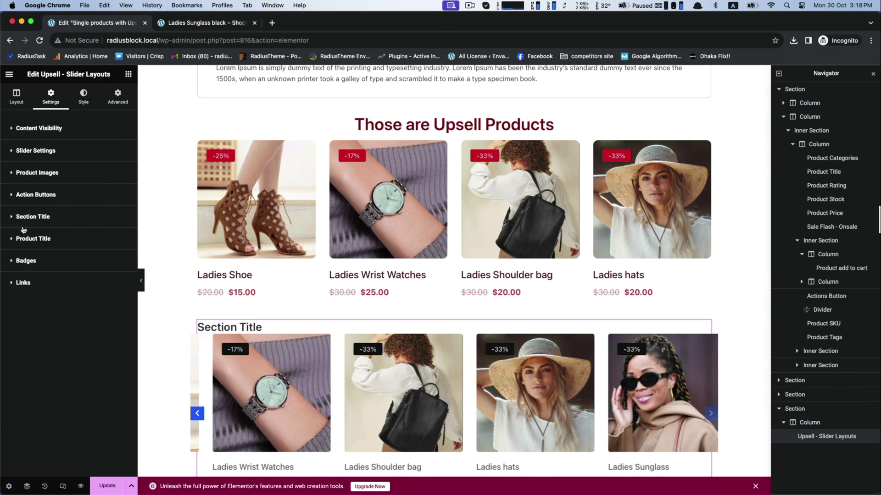
# Set the slider's Section Title text to 'This is Upsell Slider Layout'.
pyautogui.click(37, 218)
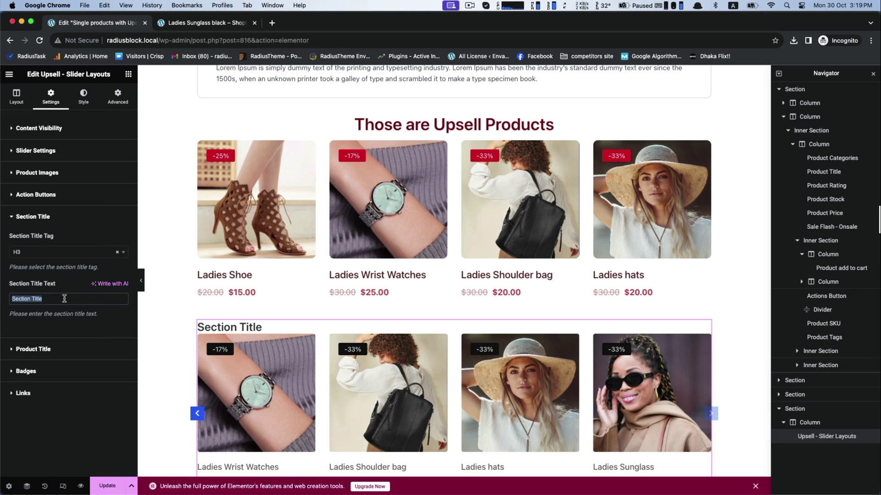
pyautogui.write('This is ')
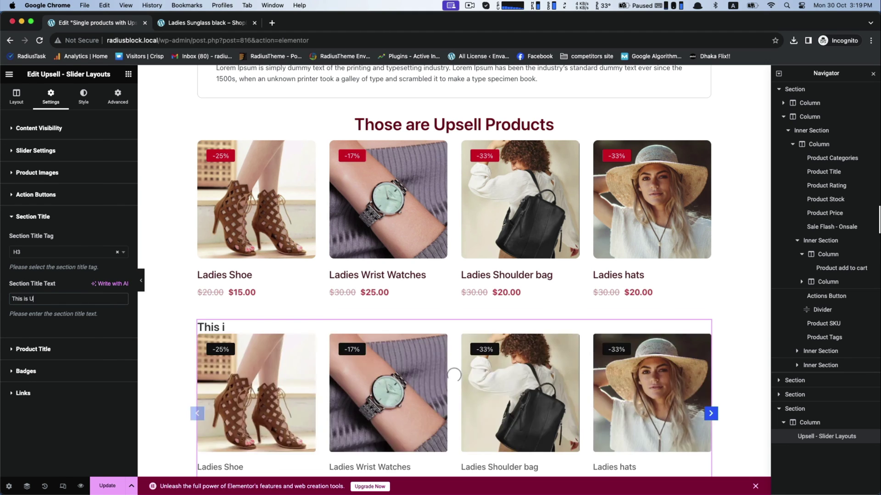
pyautogui.write('Upsell Slider ')
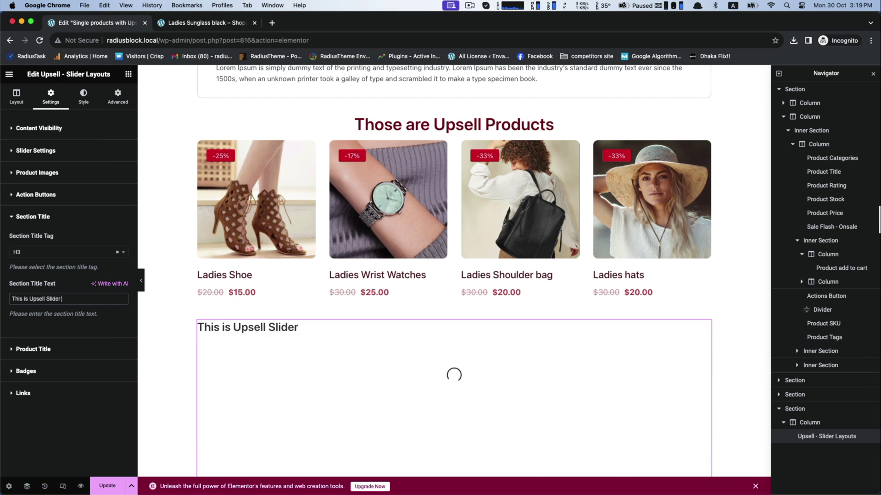
pyautogui.write('alayLayout')
pyautogui.click(83, 99)
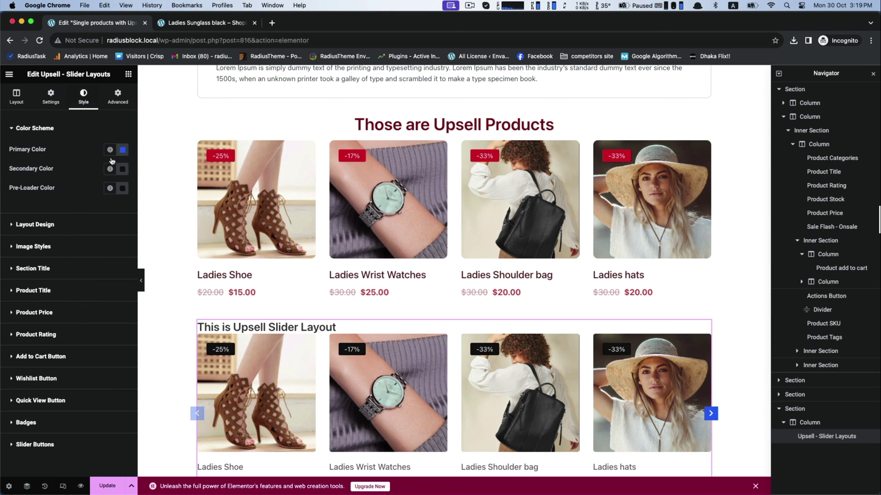
# Center the slider title and give it typography size 29 px with line height 51.
pyautogui.click(32, 268)
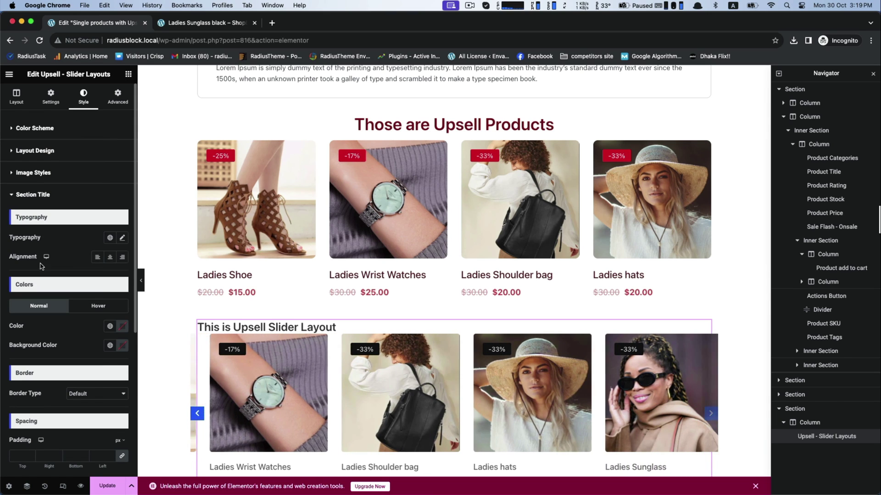
pyautogui.click(110, 258)
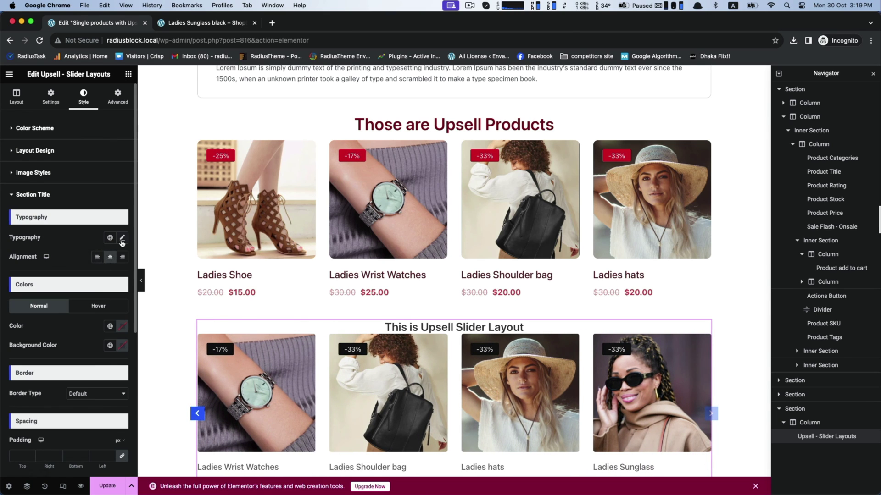
pyautogui.click(122, 239)
pyautogui.moveTo(19, 316); pyautogui.dragTo(26, 314)
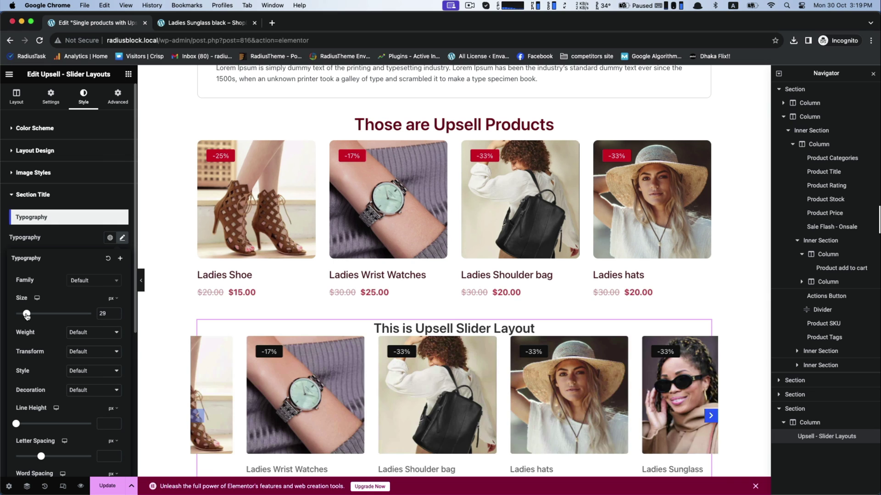
pyautogui.moveTo(31, 430); pyautogui.dragTo(54, 423)
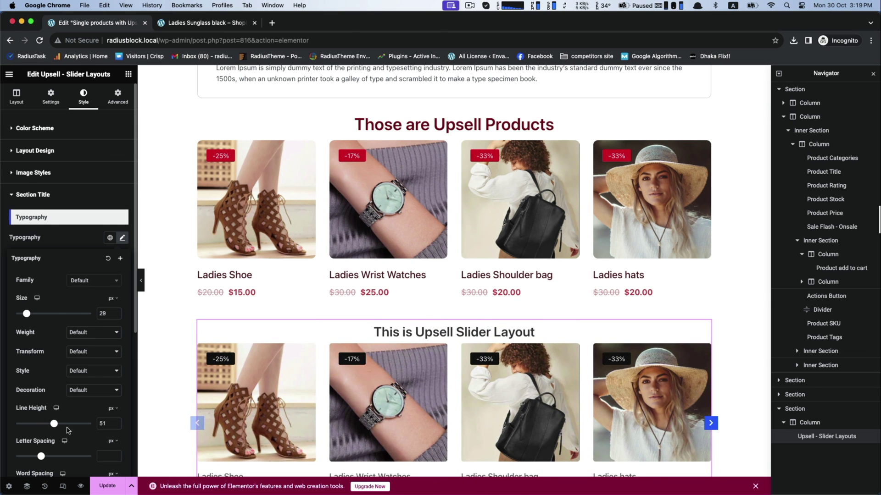
pyautogui.scroll(-5, 379, 430)
pyautogui.click(417, 398)
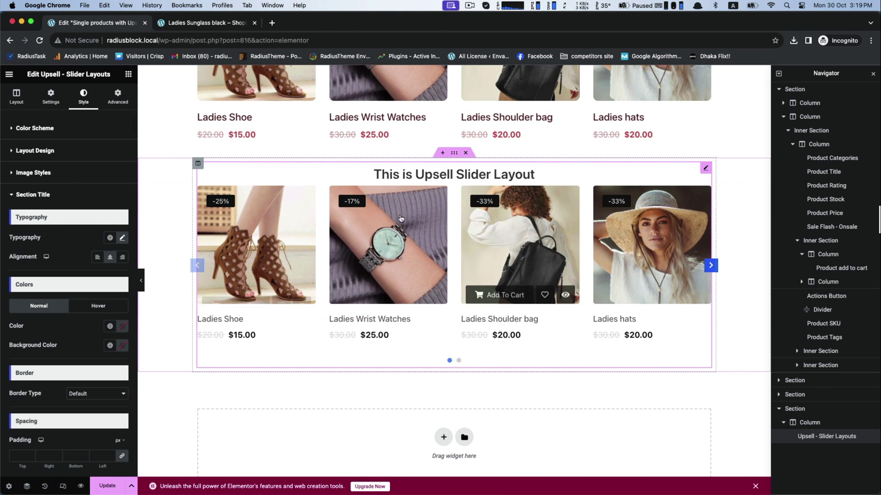
pyautogui.scroll(-5, 83, 448)
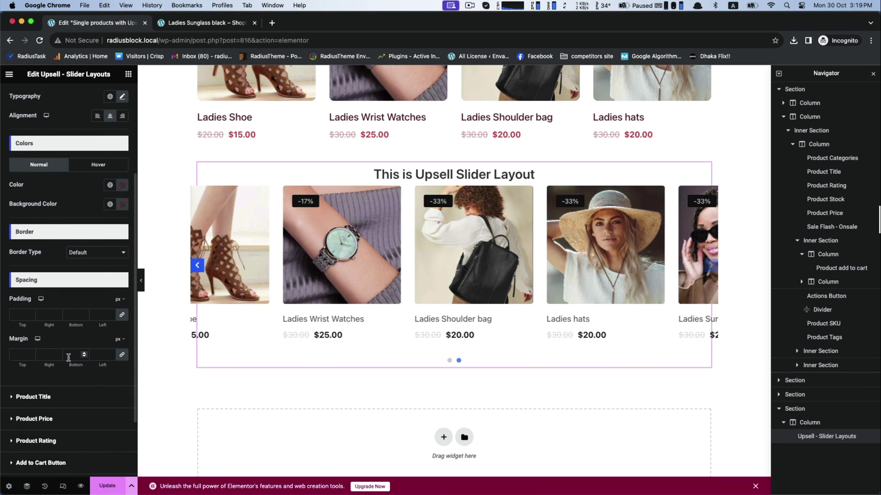
pyautogui.click(197, 176)
# Choose Slider Layout 2 for the upsell slider after briefly trying Layout 1.
pyautogui.click(18, 97)
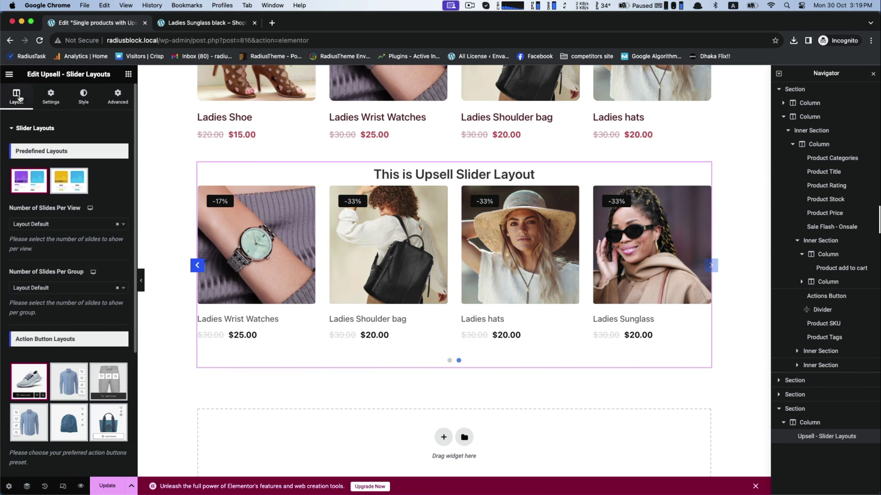
pyautogui.scroll(-3, 57, 279)
pyautogui.scroll(3, 62, 238)
pyautogui.click(68, 180)
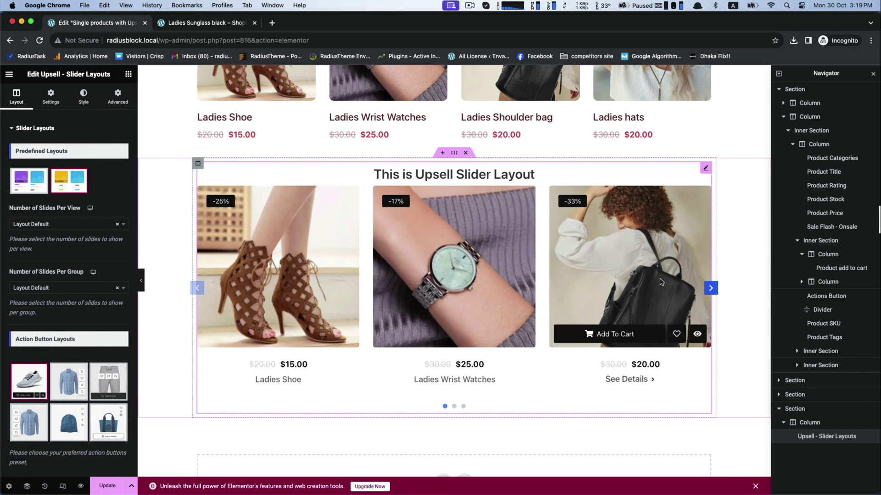
pyautogui.click(20, 184)
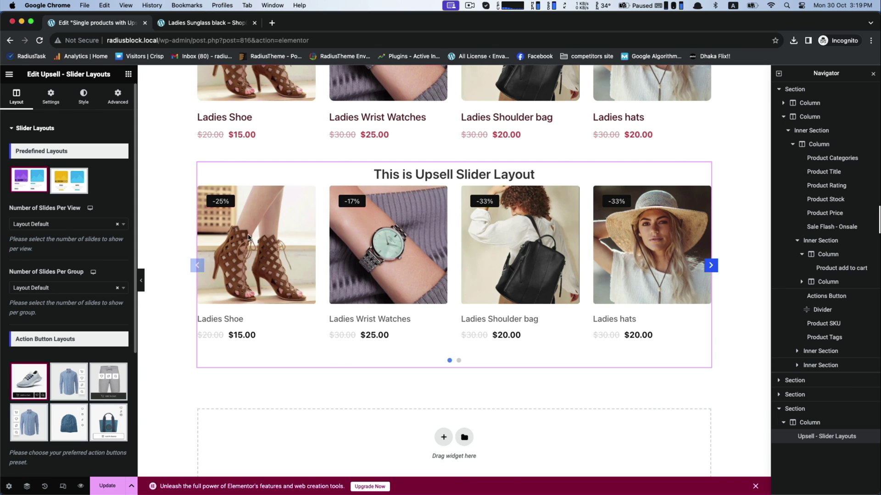
pyautogui.click(68, 180)
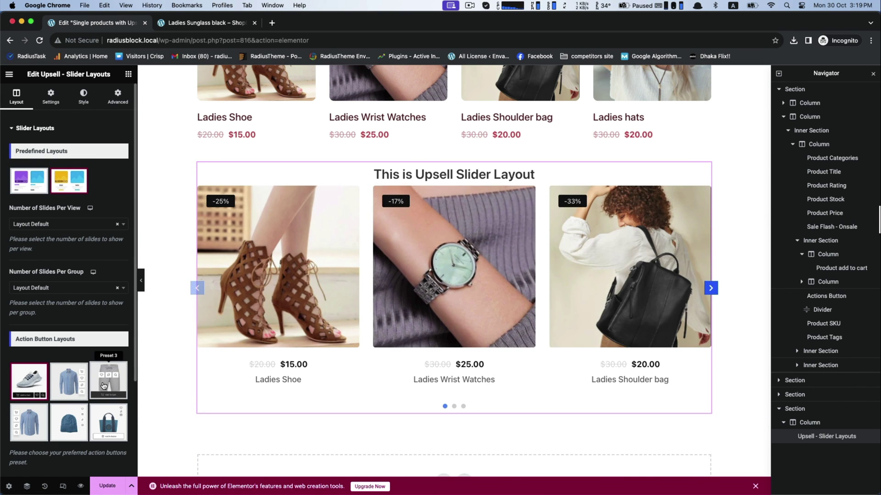
# Settle on Action Button Preset 3 after trying Presets 2 and 4, then Update the template.
pyautogui.click(110, 379)
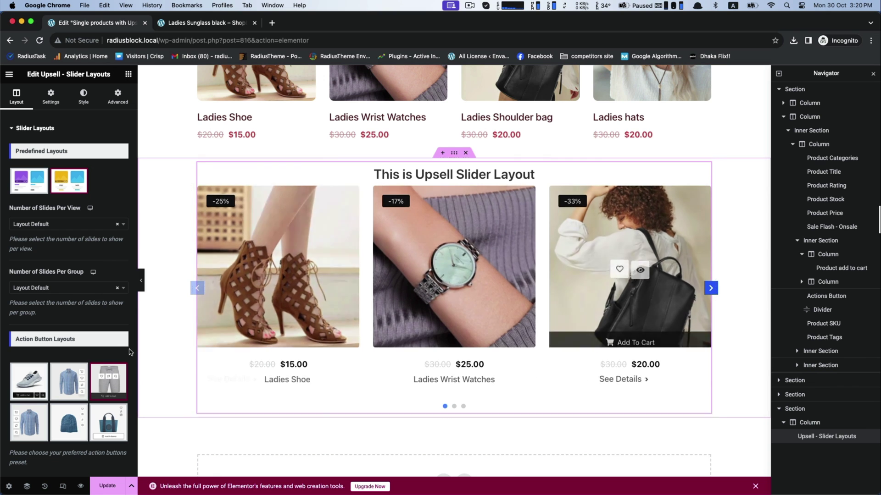
pyautogui.click(61, 381)
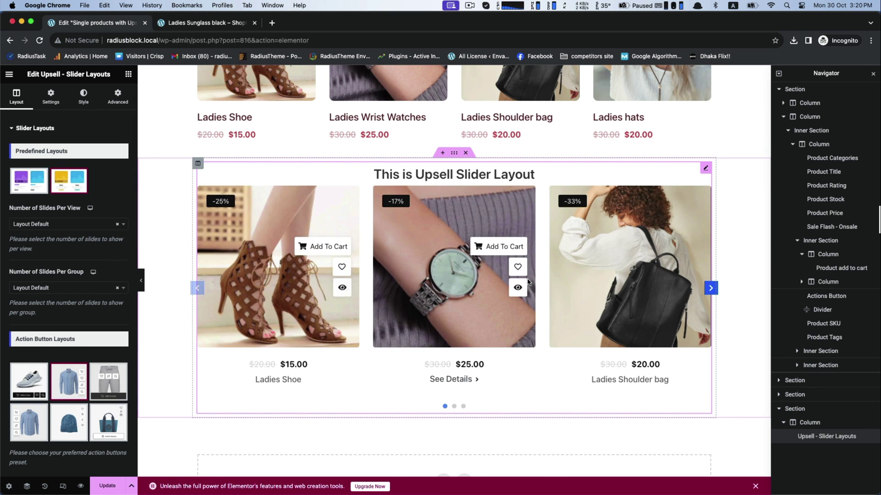
pyautogui.click(44, 423)
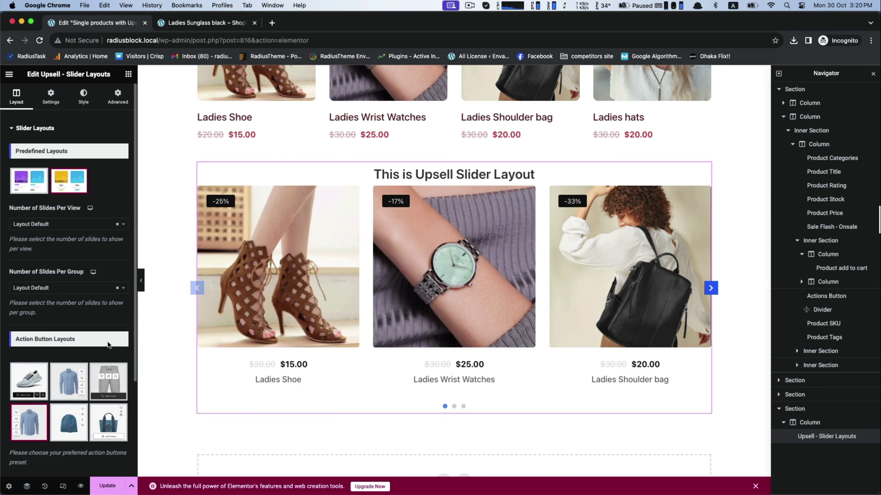
pyautogui.click(109, 381)
pyautogui.scroll(-3, 64, 252)
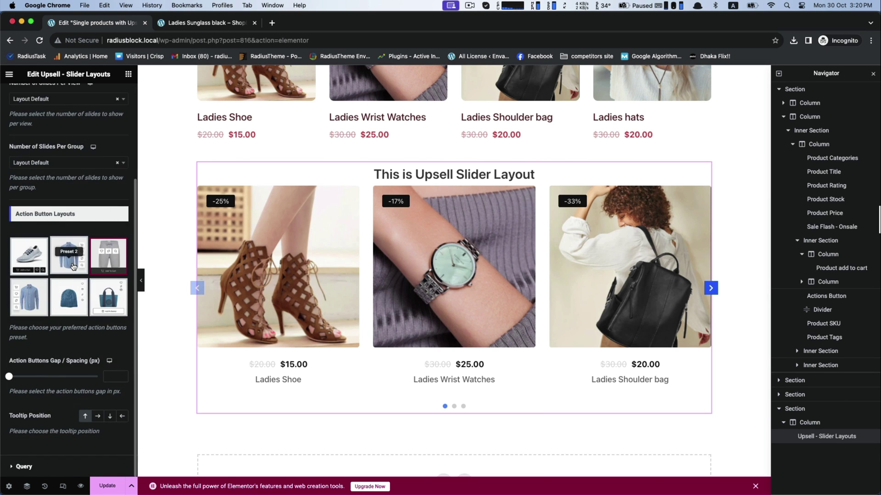
pyautogui.scroll(3, 74, 267)
pyautogui.moveTo(610, 266)
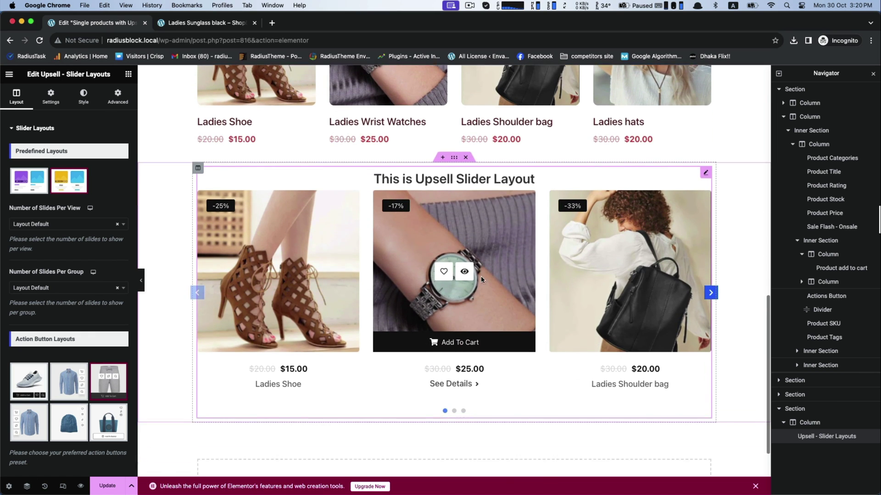
pyautogui.scroll(-1, 480, 276)
pyautogui.click(109, 485)
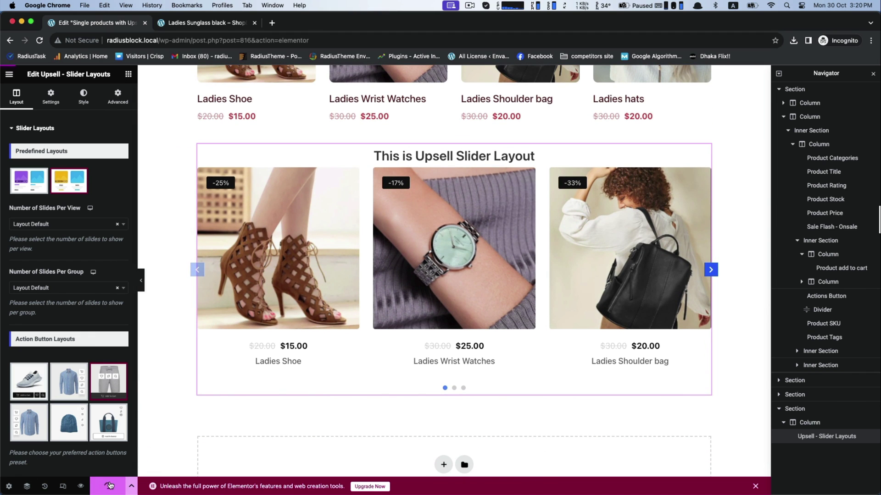
# Switch to the live Ladies Sunglass black page and scroll through the new upsell slider.
pyautogui.click(207, 23)
pyautogui.scroll(-6, 92, 314)
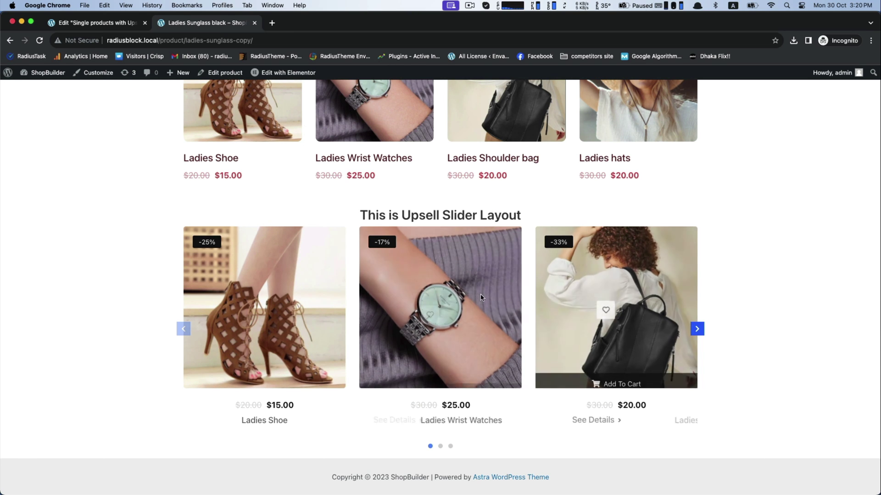
pyautogui.scroll(8, 742, 288)
pyautogui.scroll(5, 741, 289)
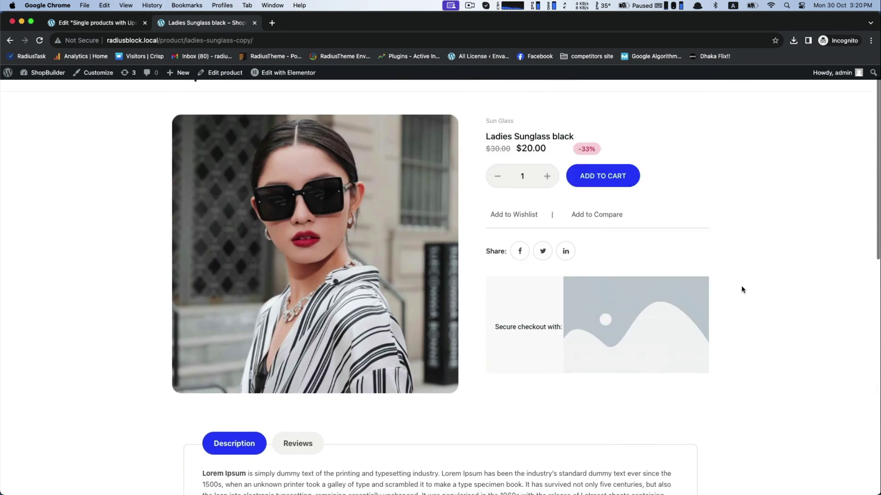